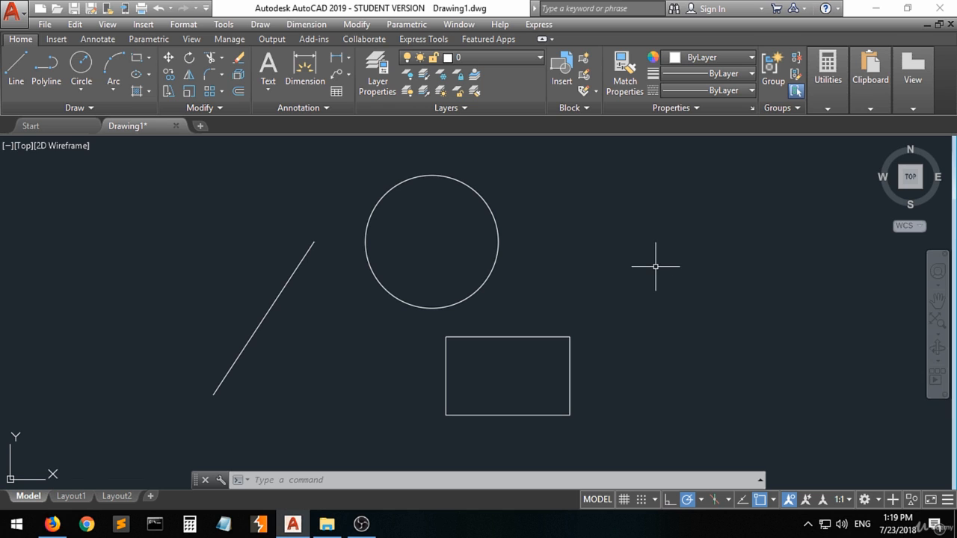
{"action": "right_click", "coordinate": [699, 272]}
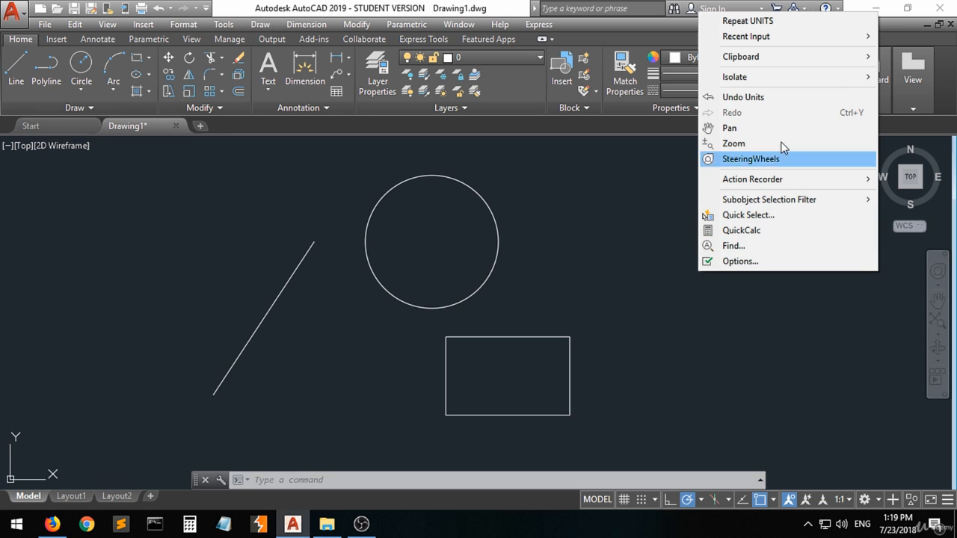
{"action": "mouse_move", "coordinate": [786, 41]}
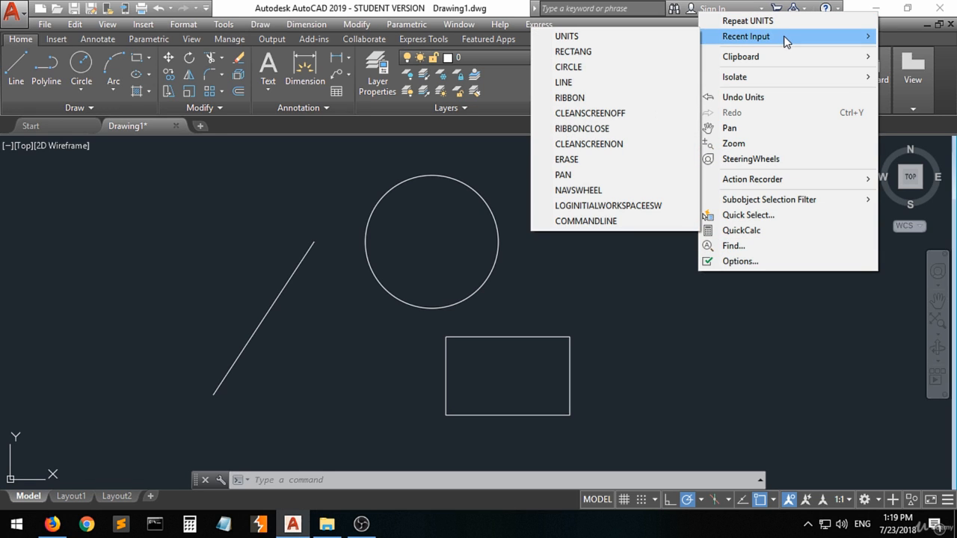
{"action": "left_click", "coordinate": [672, 283]}
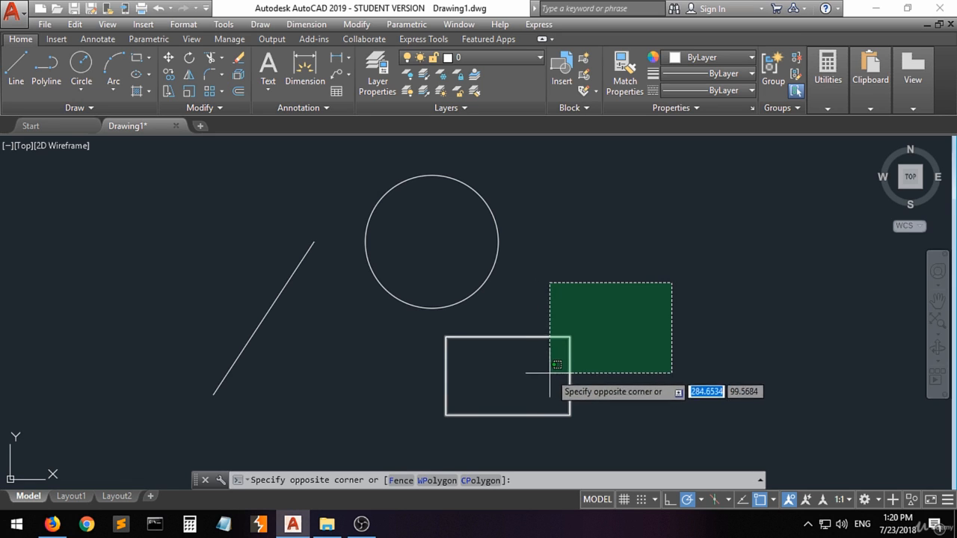
{"action": "left_click", "coordinate": [603, 359]}
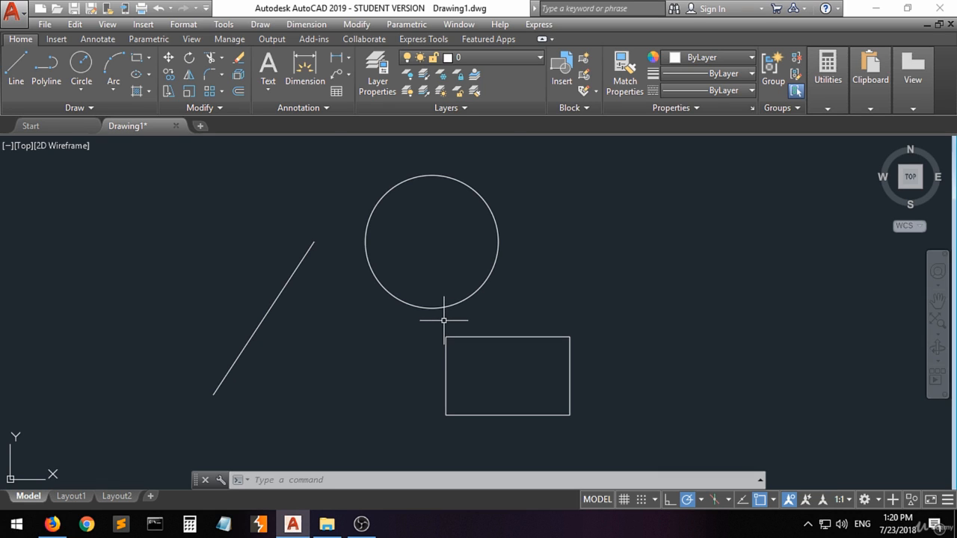
{"action": "scroll", "coordinate": [443, 320], "scroll_direction": "up", "scroll_amount": 6}
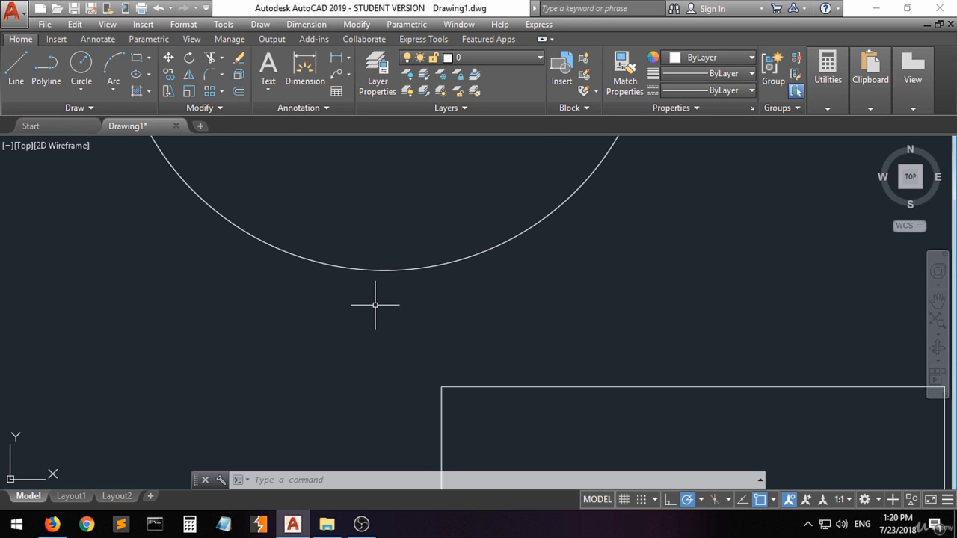
{"action": "scroll", "coordinate": [377, 306], "scroll_direction": "down", "scroll_amount": 10}
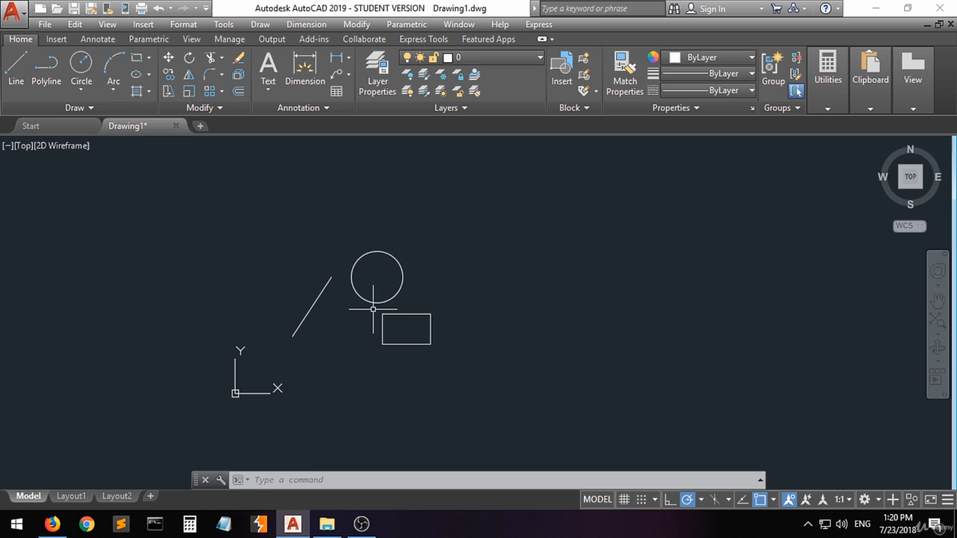
{"action": "middle_click_drag", "start_coordinate": [363, 309], "coordinate": [363, 308]}
{"action": "scroll", "coordinate": [364, 306], "scroll_direction": "up", "scroll_amount": 2}
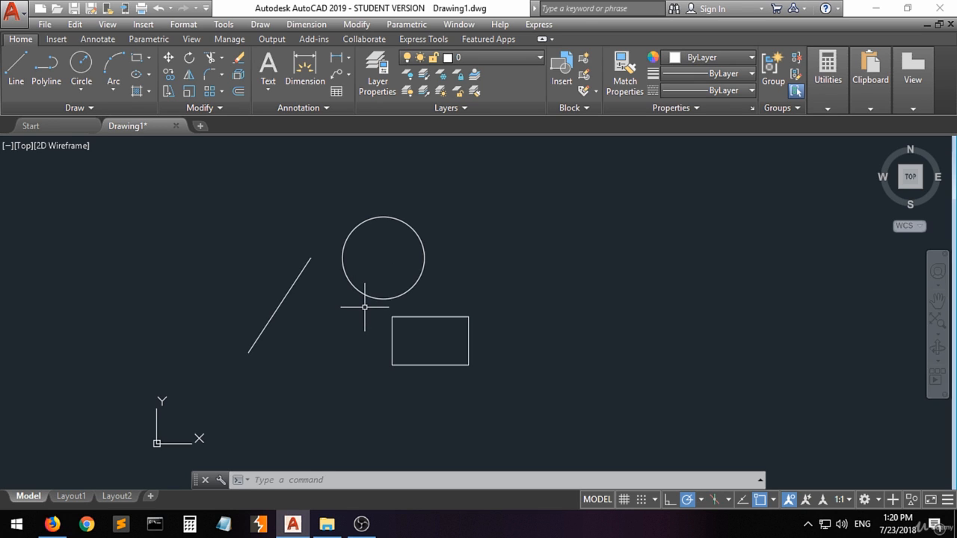
{"action": "scroll", "coordinate": [367, 306], "scroll_direction": "up", "scroll_amount": 4}
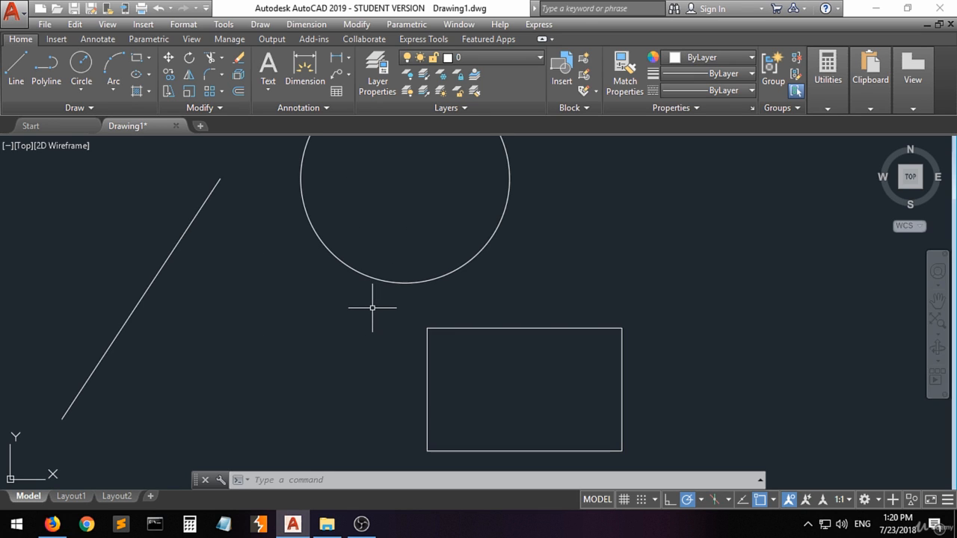
{"action": "scroll", "coordinate": [373, 307], "scroll_direction": "down", "scroll_amount": 2}
{"action": "mouse_move", "coordinate": [336, 313]}
{"action": "left_mouse_down"}
{"action": "mouse_move", "coordinate": [352, 346]}
{"action": "mouse_move", "coordinate": [612, 376]}
{"action": "left_mouse_up"}
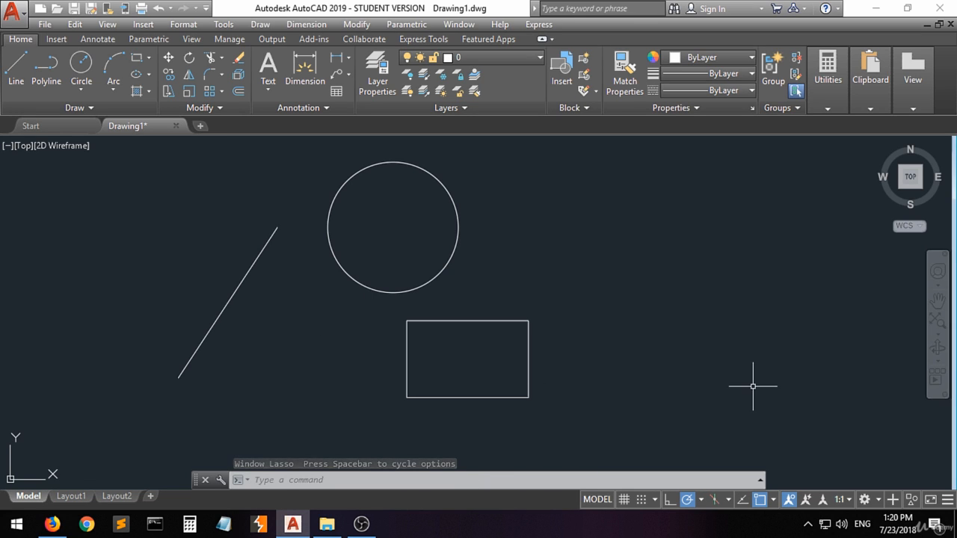
- Set the workspace to Drafting & Annotation
{"action": "left_click", "coordinate": [874, 502]}
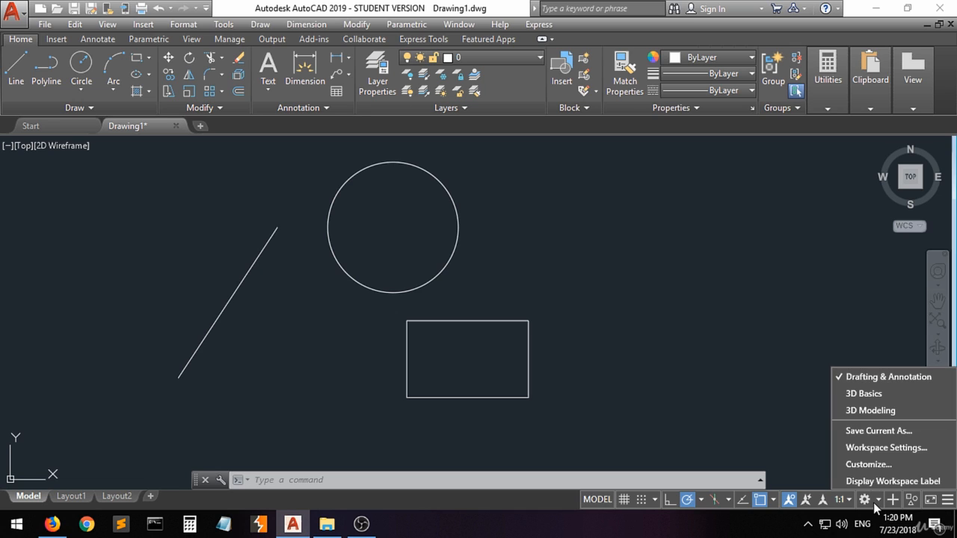
{"action": "left_click", "coordinate": [887, 380]}
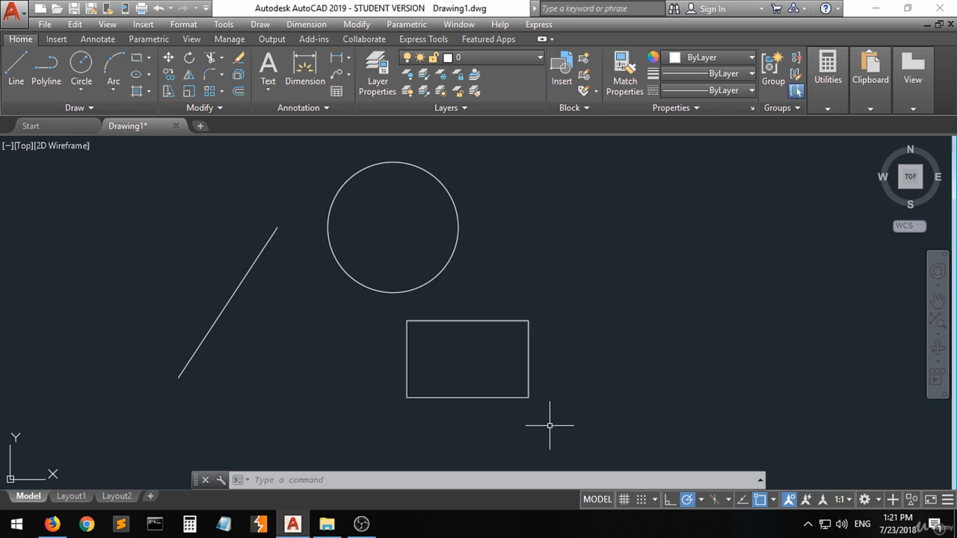
- Configure the drawing units with the Decimal length type and Millimeters as the insertion scale
{"action": "type", "text": "UNIt"}
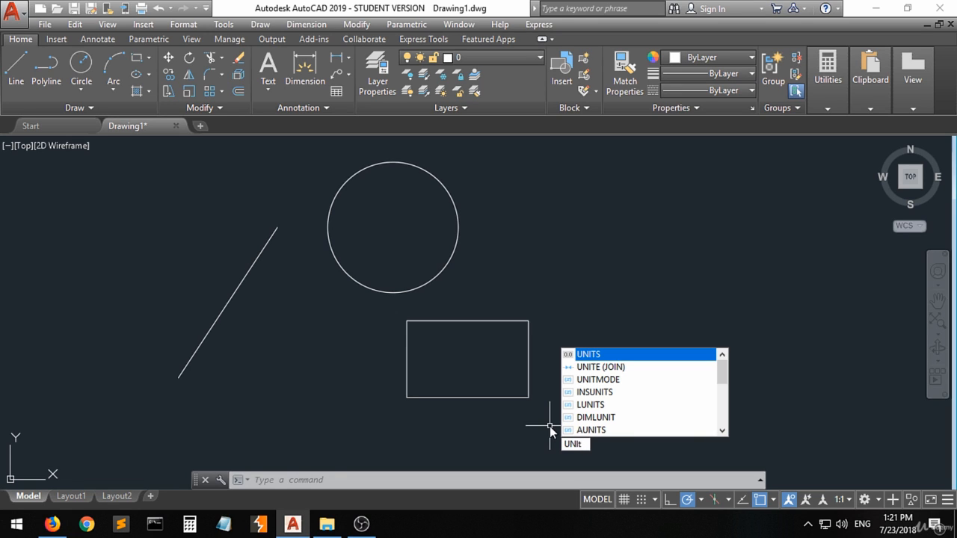
{"action": "key", "text": "Return"}
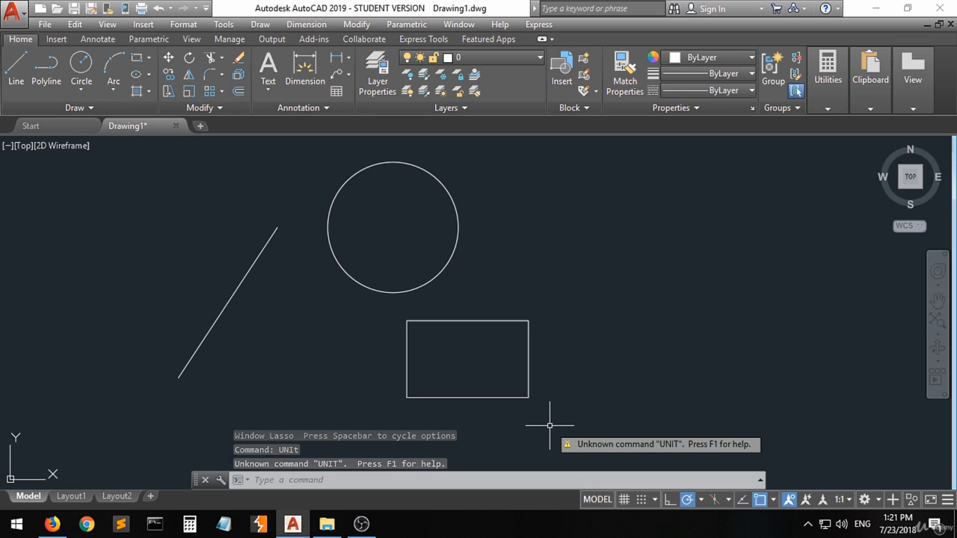
{"action": "type", "text": "uNIt"}
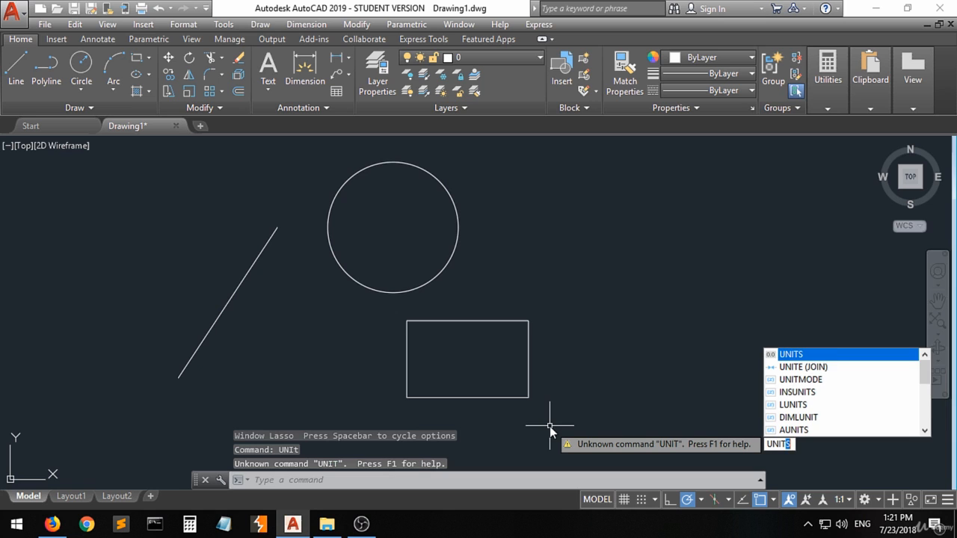
{"action": "key", "text": "Return"}
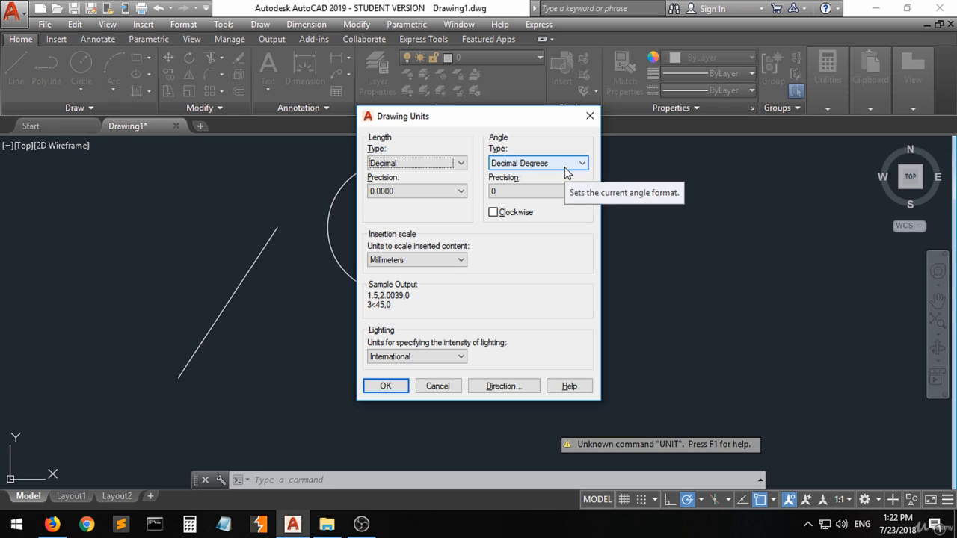
{"action": "left_click", "coordinate": [459, 164]}
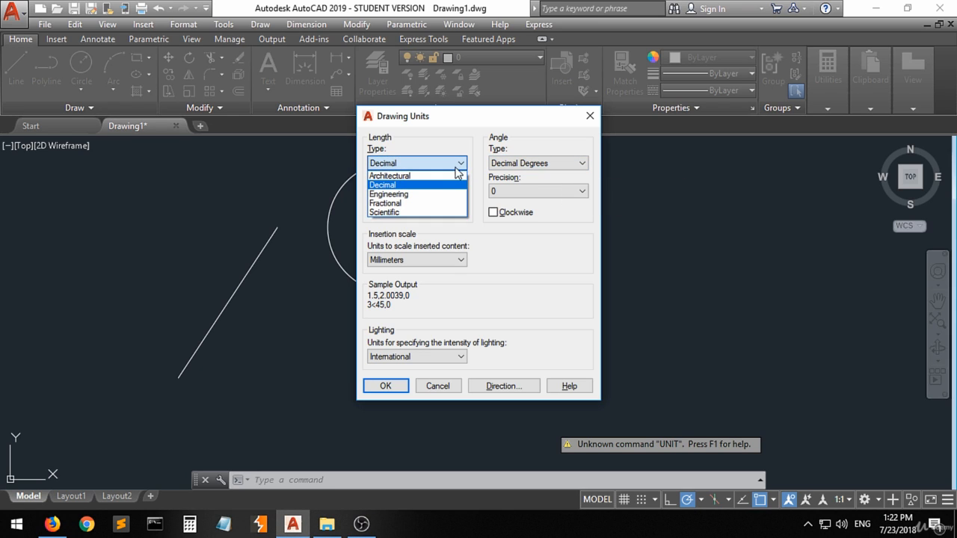
{"action": "left_click", "coordinate": [413, 186]}
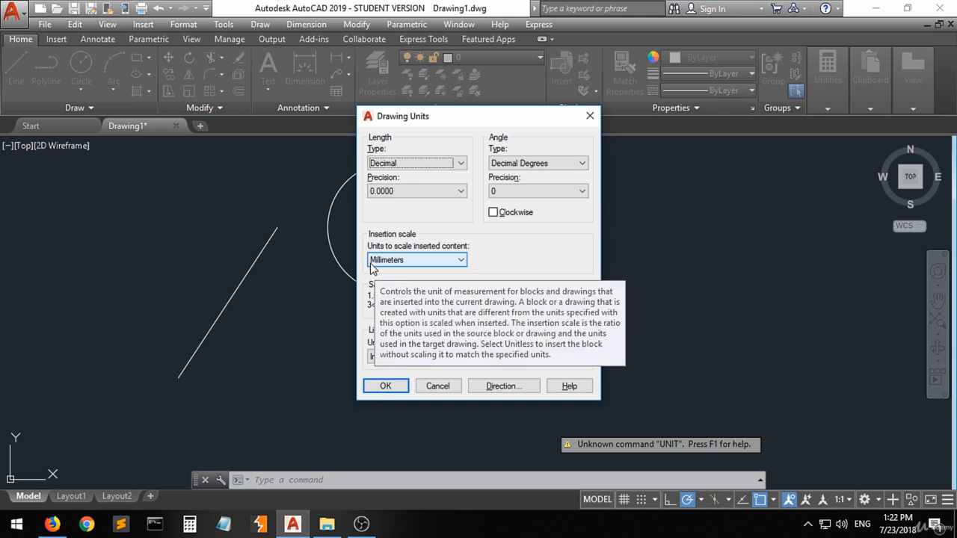
{"action": "left_click", "coordinate": [459, 261]}
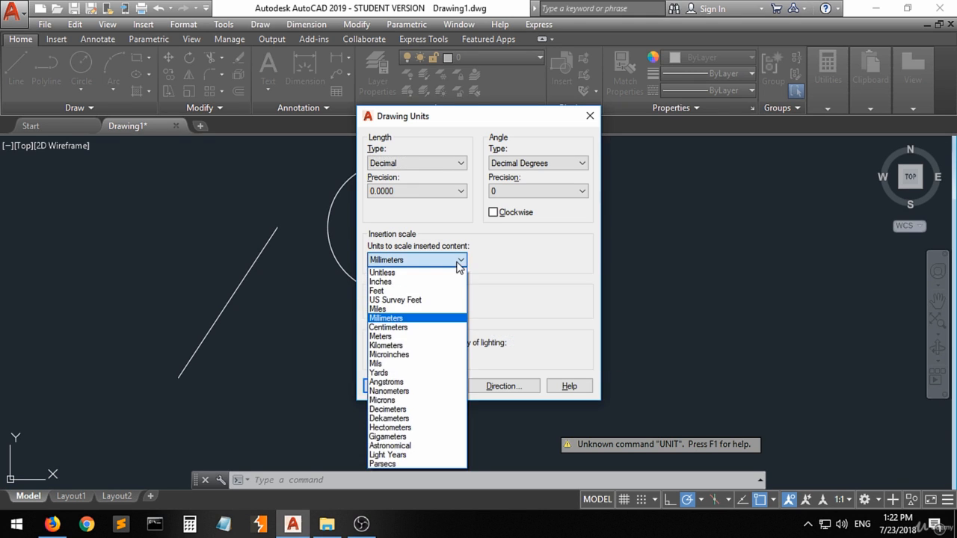
{"action": "left_click", "coordinate": [412, 319]}
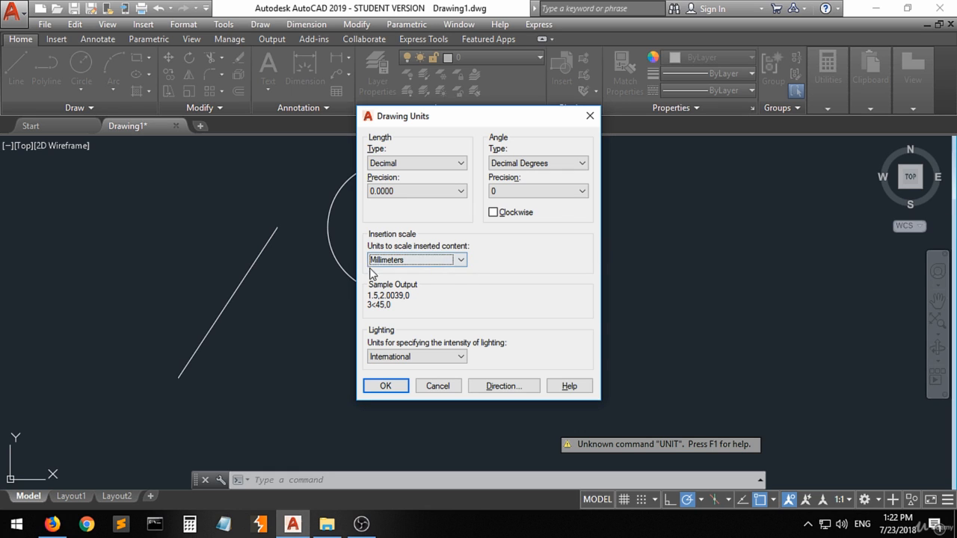
{"action": "left_click", "coordinate": [383, 387]}
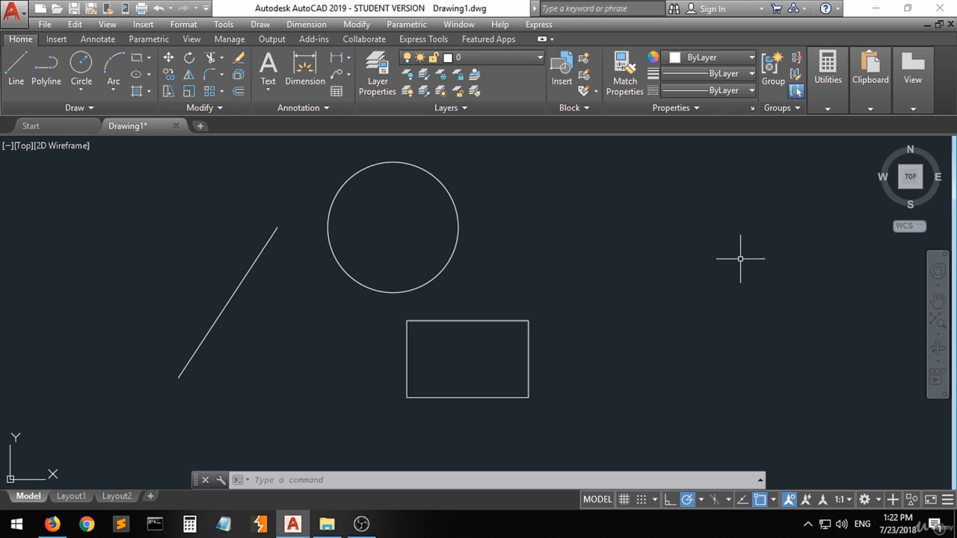
- Turn off object snap and draw a line by eye from the slanted line's upper end down to the lower left of the circle
{"action": "left_click", "coordinate": [774, 500]}
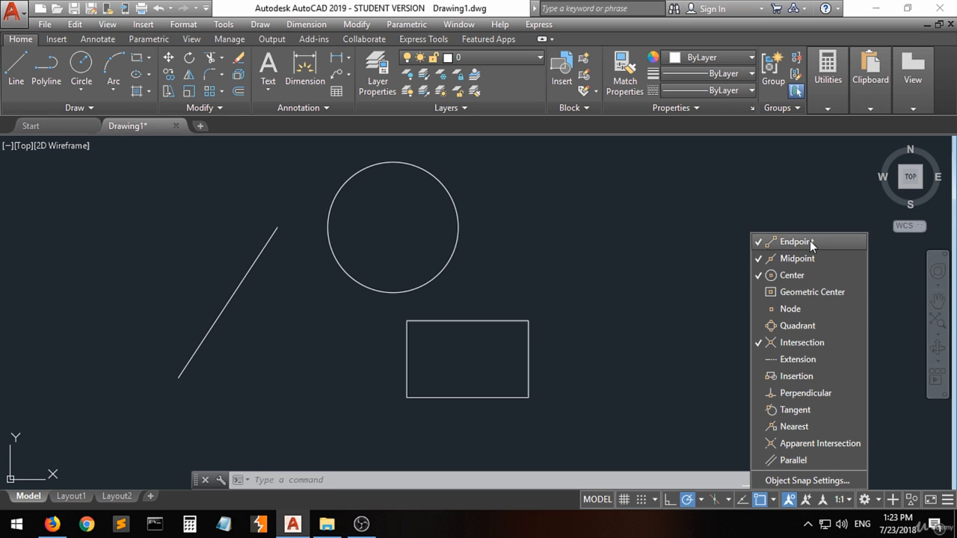
{"action": "left_click", "coordinate": [653, 313]}
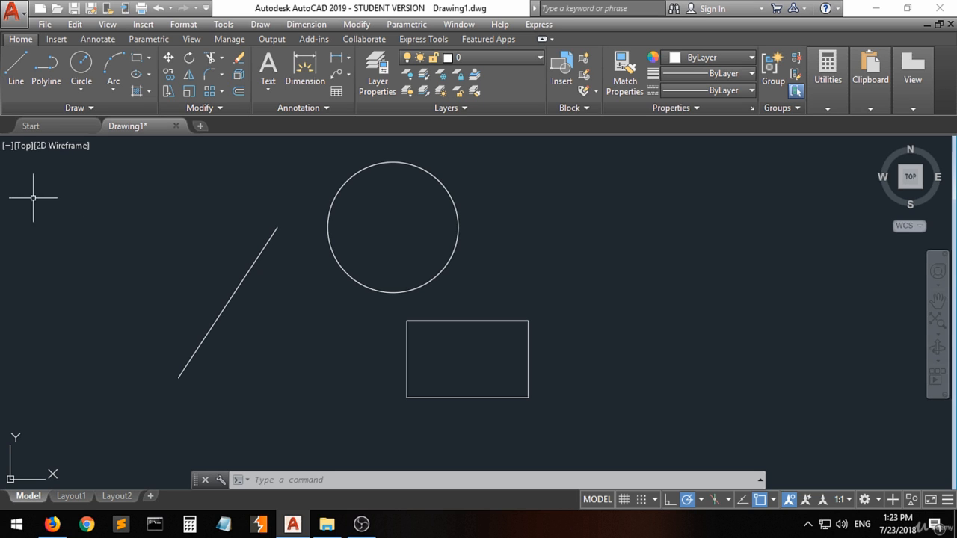
{"action": "left_click", "coordinate": [16, 71]}
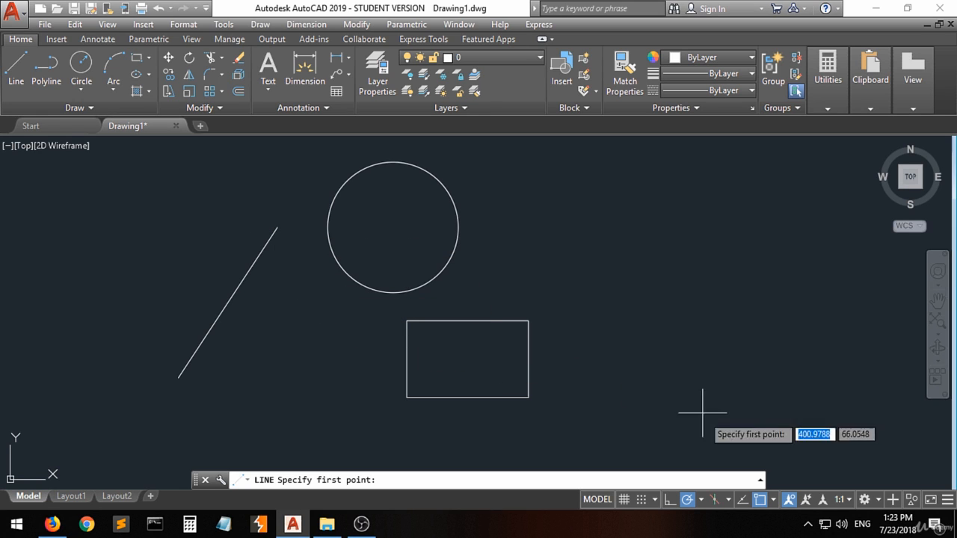
{"action": "left_click", "coordinate": [759, 502]}
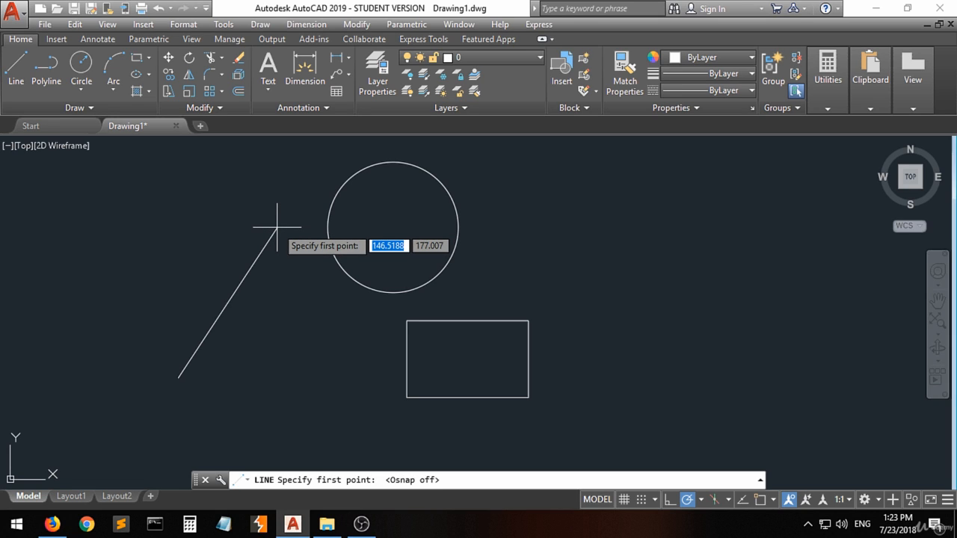
{"action": "left_click", "coordinate": [277, 227]}
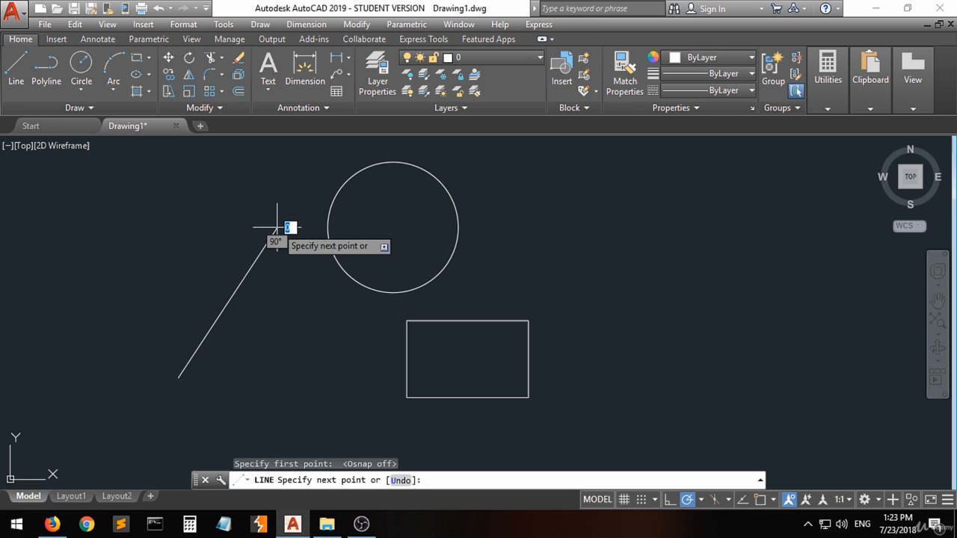
{"action": "left_click", "coordinate": [353, 315]}
{"action": "key", "text": "Return"}
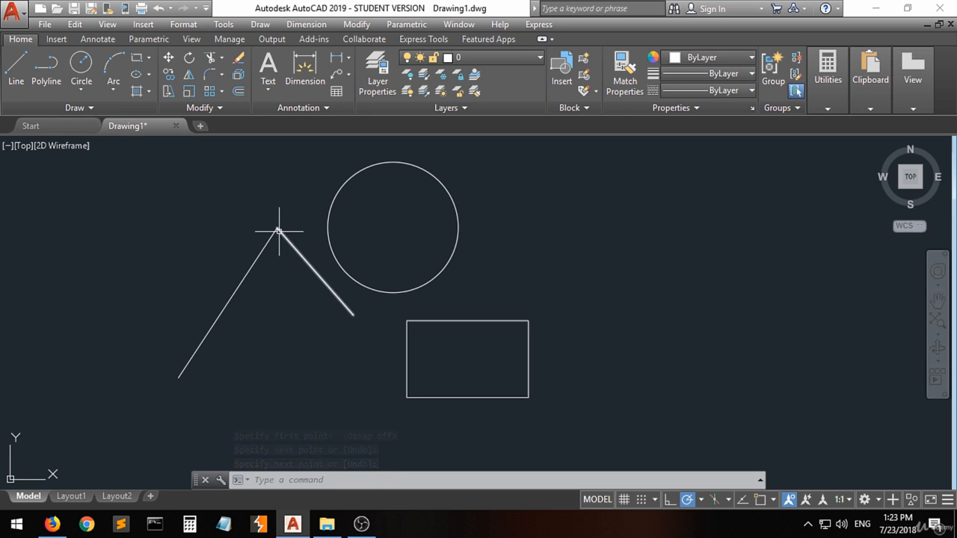
{"action": "scroll", "coordinate": [277, 223], "scroll_direction": "up", "scroll_amount": 5}
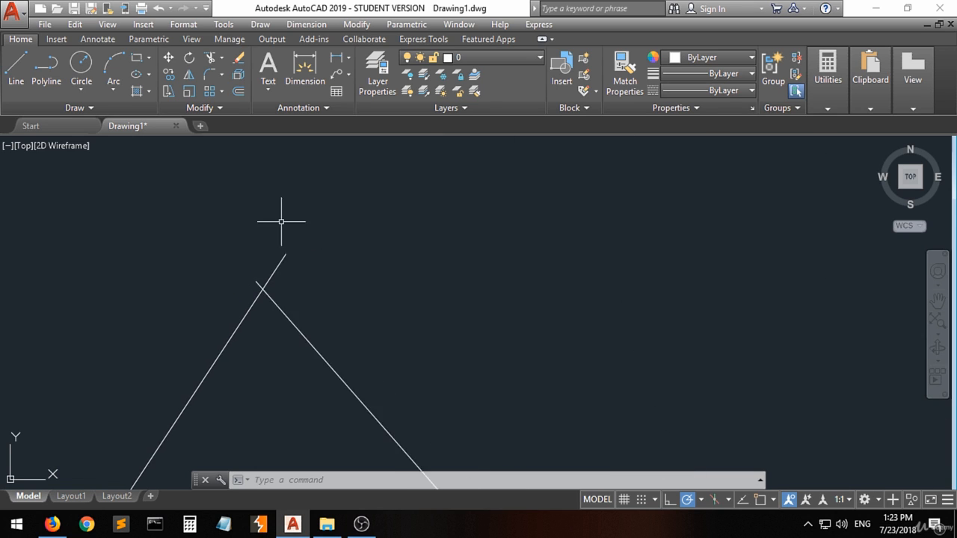
{"action": "scroll", "coordinate": [258, 314], "scroll_direction": "up", "scroll_amount": 5}
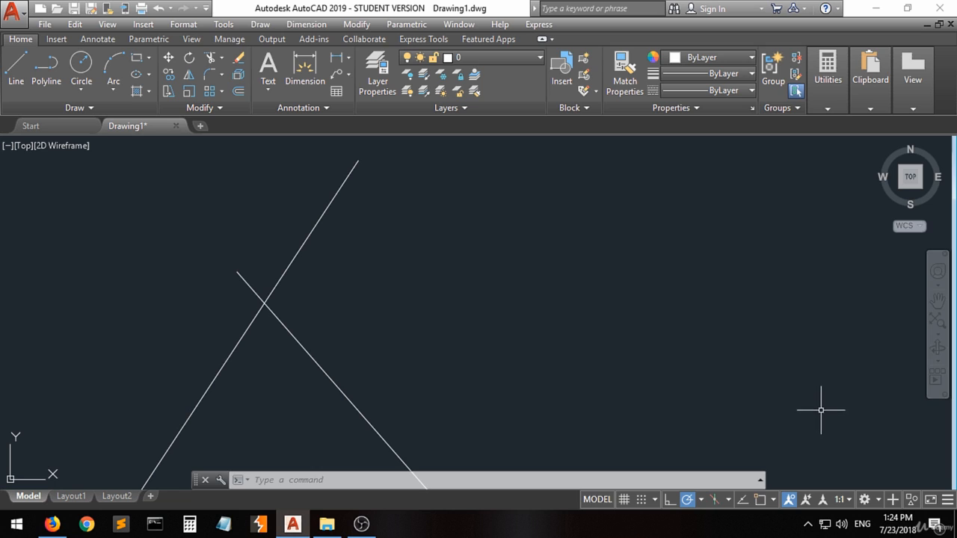
- Turn object snap on and review the available snap modes
{"action": "left_click", "coordinate": [760, 499]}
{"action": "left_click", "coordinate": [774, 501]}
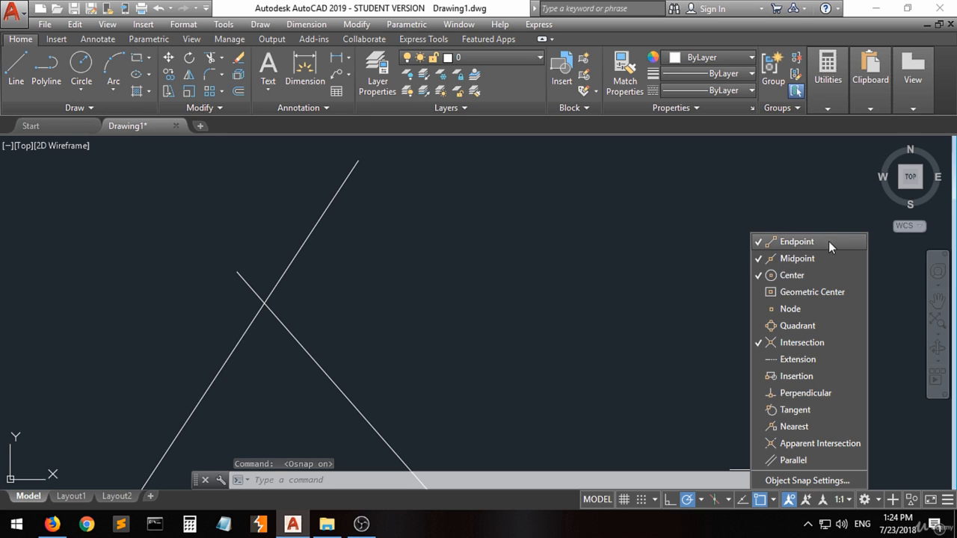
{"action": "left_click", "coordinate": [587, 254]}
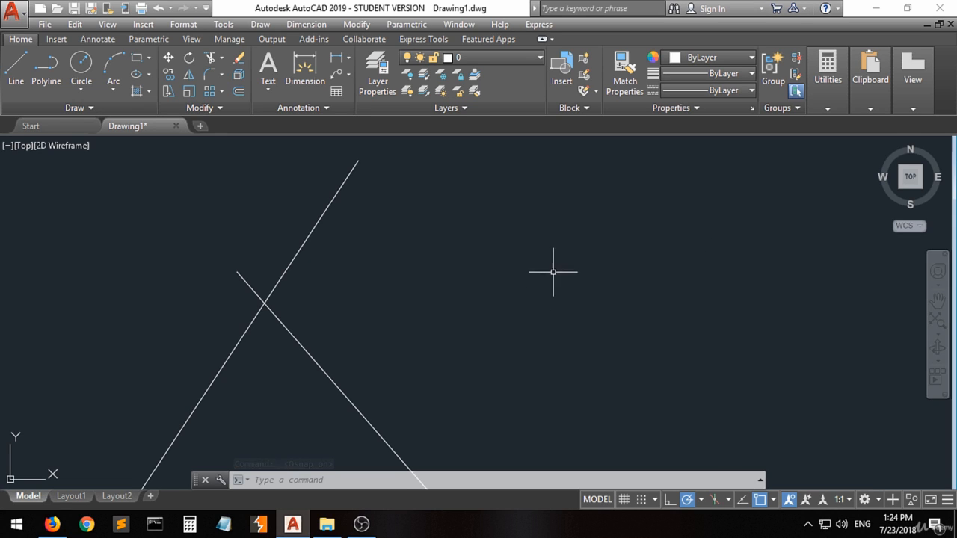
- Delete the line that runs from the slanted line's upper end toward the area below the circle
{"action": "scroll", "coordinate": [239, 352], "scroll_direction": "down", "scroll_amount": 4}
{"action": "scroll", "coordinate": [232, 344], "scroll_direction": "down", "scroll_amount": 2}
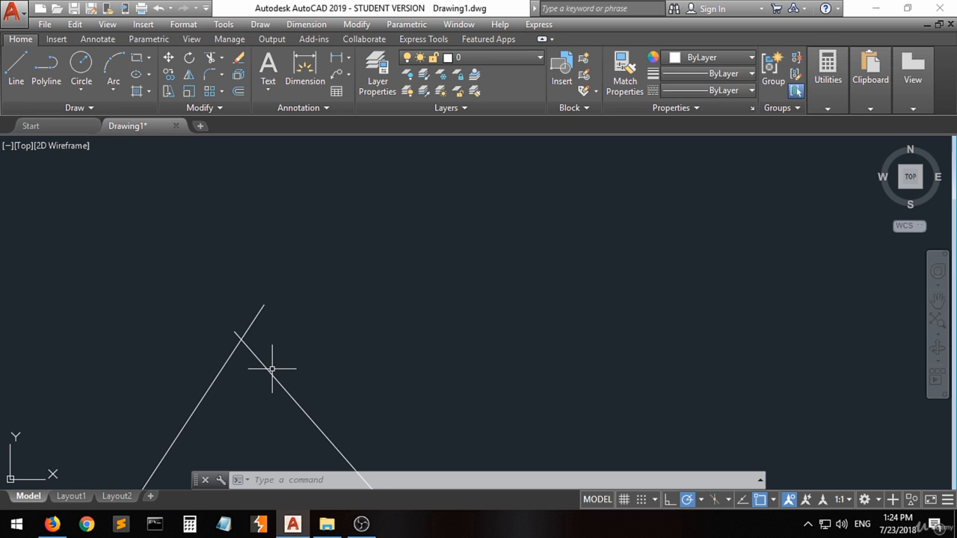
{"action": "scroll", "coordinate": [400, 267], "scroll_direction": "down", "scroll_amount": 3}
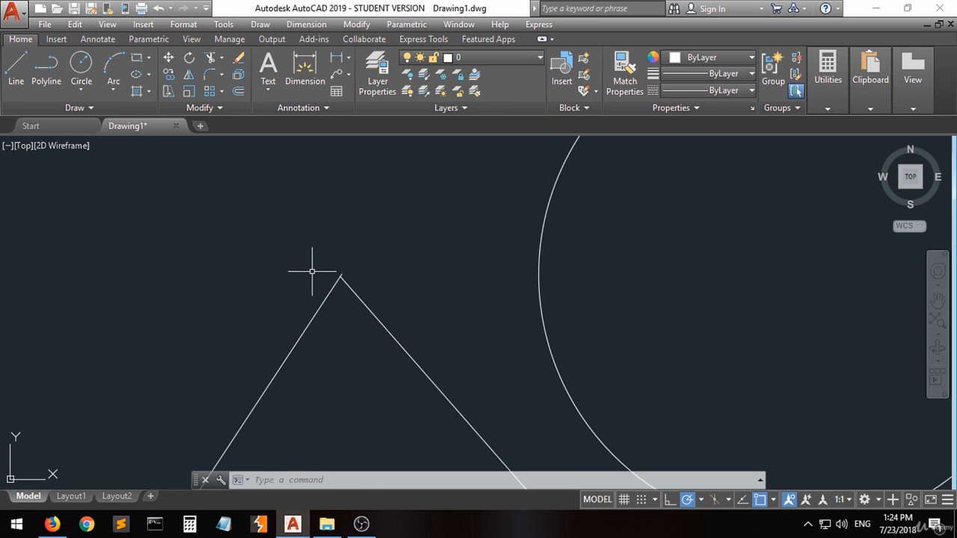
{"action": "scroll", "coordinate": [324, 306], "scroll_direction": "down", "scroll_amount": 1}
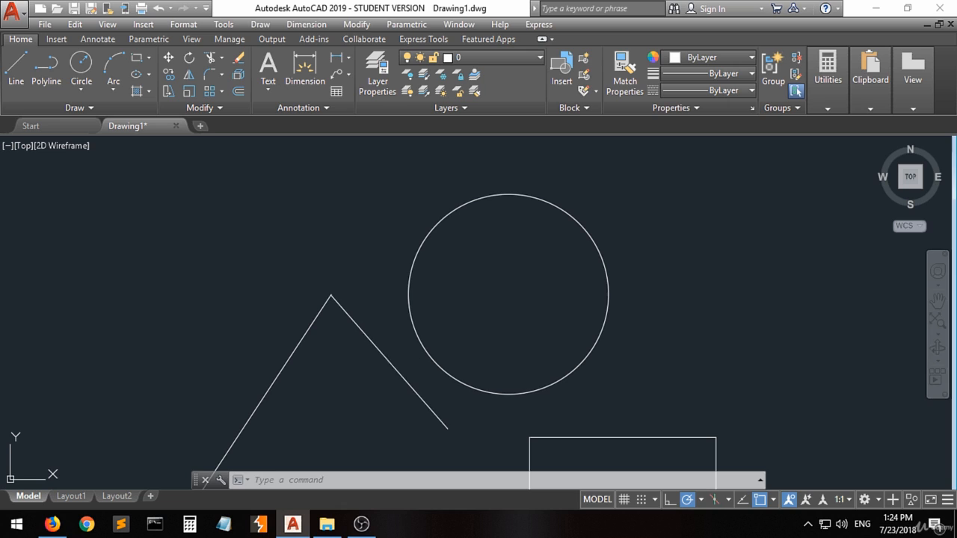
{"action": "left_click", "coordinate": [390, 359]}
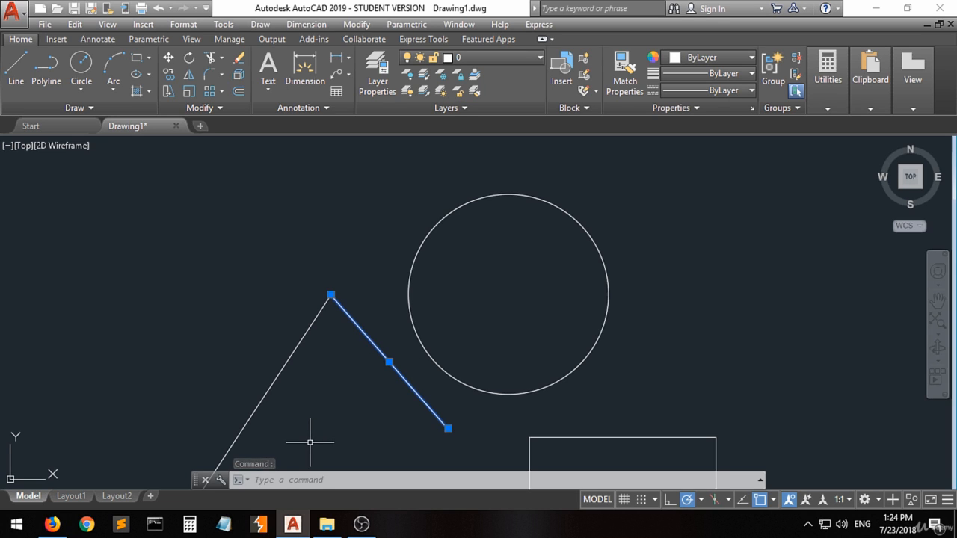
{"action": "key", "text": "Delete"}
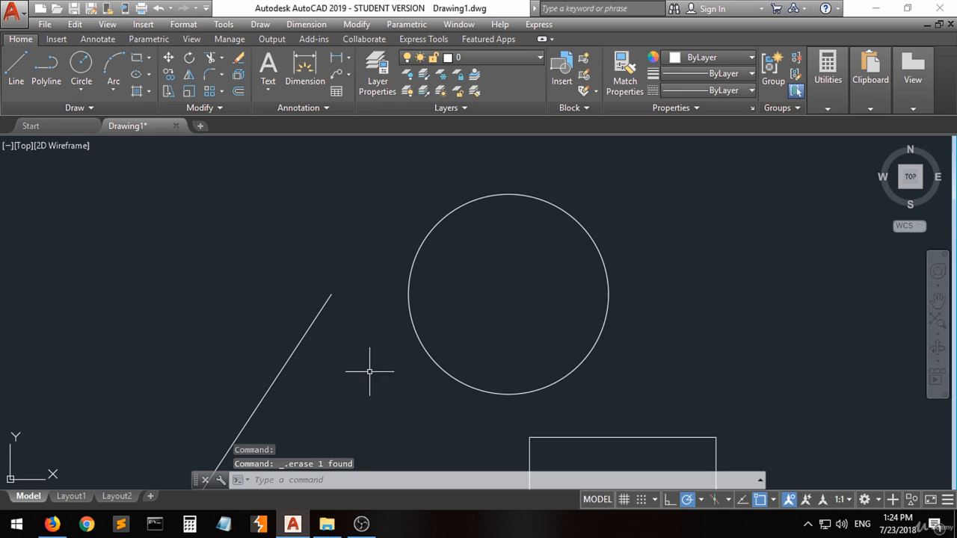
- Draw a line with object snap from the slanted line's upper endpoint down to a point below and left of the circle
{"action": "scroll", "coordinate": [468, 248], "scroll_direction": "down", "scroll_amount": 2}
{"action": "scroll", "coordinate": [387, 300], "scroll_direction": "up", "scroll_amount": 2}
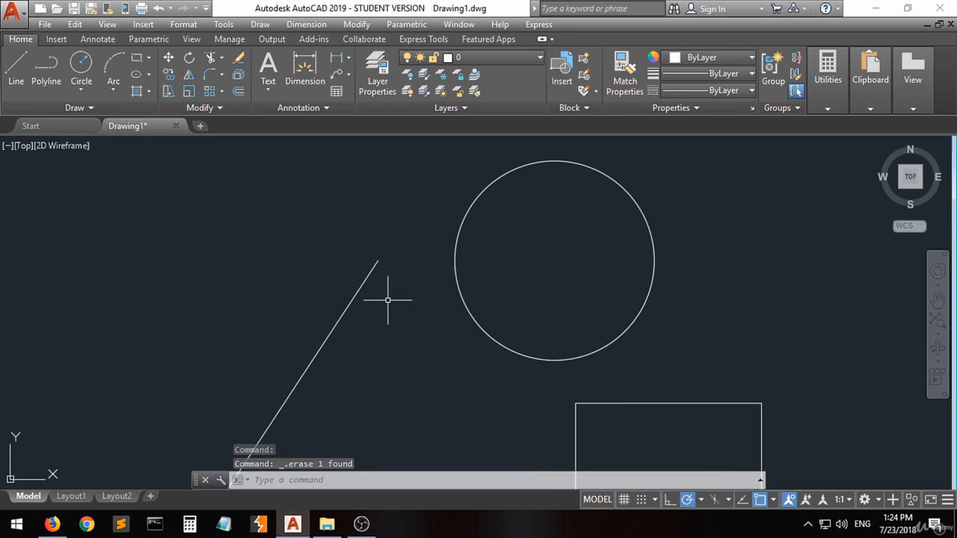
{"action": "left_click", "coordinate": [15, 70]}
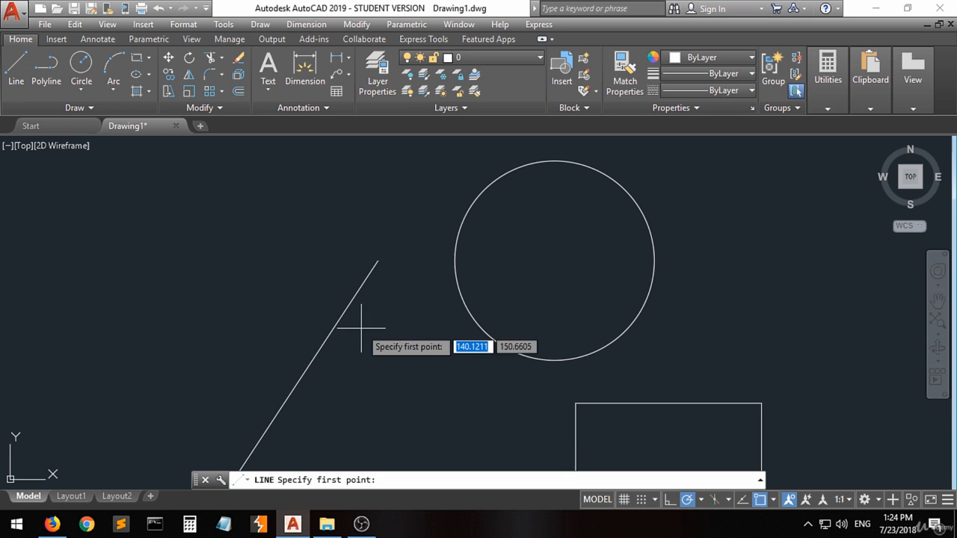
{"action": "left_click", "coordinate": [377, 261]}
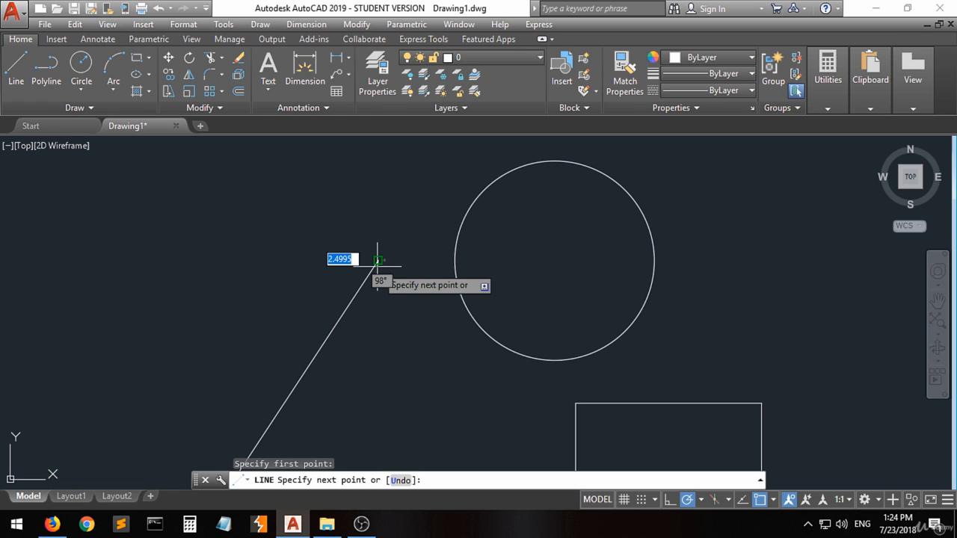
{"action": "left_click", "coordinate": [507, 405]}
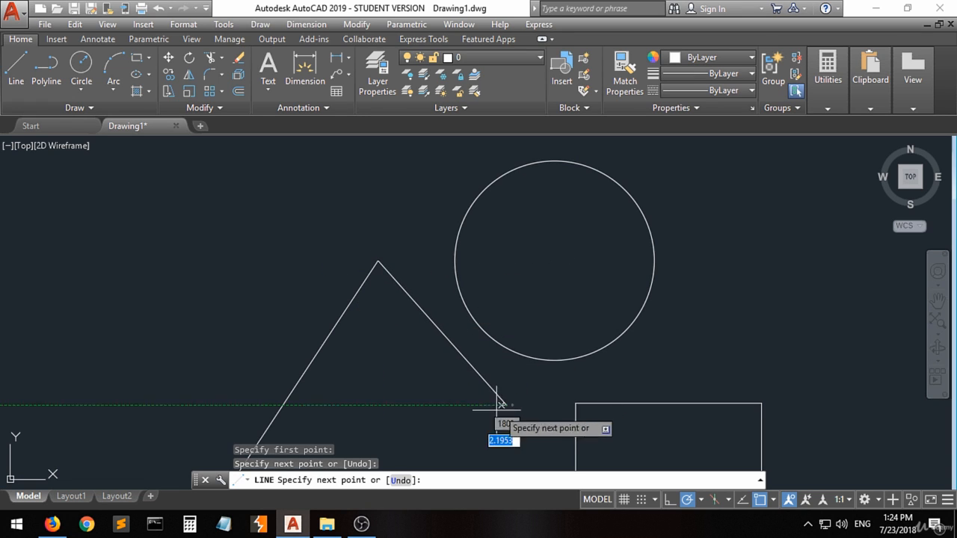
{"action": "key", "text": "Return"}
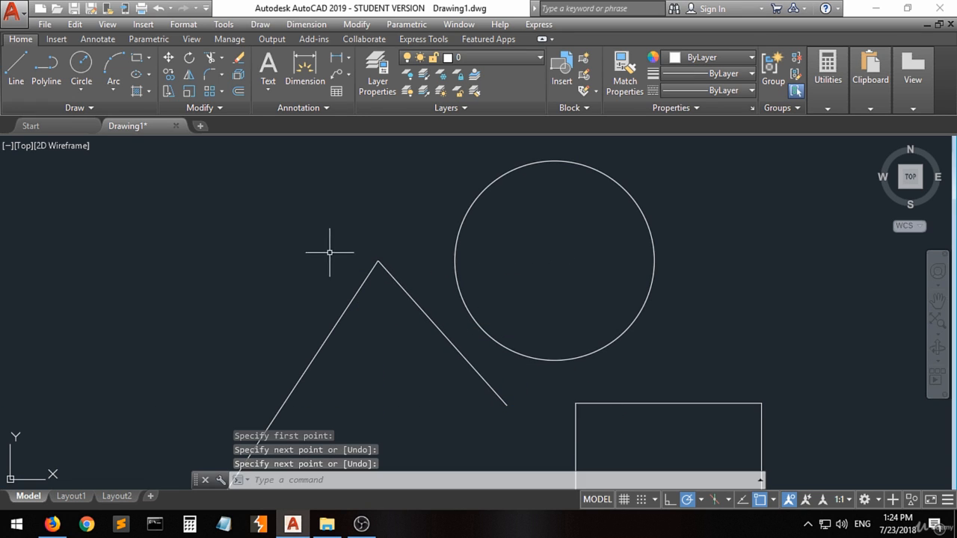
- Examine closely the corner where the new line meets the slanted line's upper endpoint
{"action": "scroll", "coordinate": [381, 258], "scroll_direction": "up", "scroll_amount": 10}
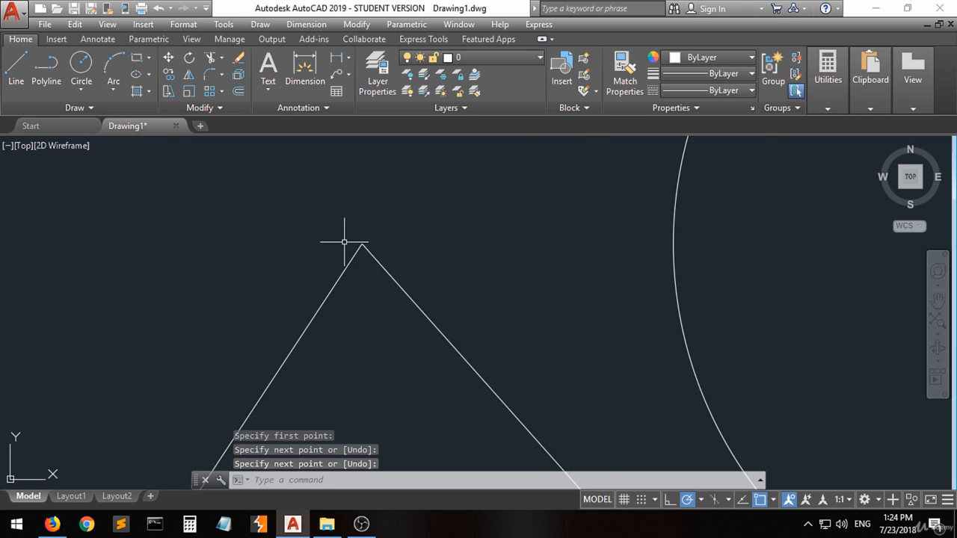
{"action": "scroll", "coordinate": [437, 224], "scroll_direction": "up", "scroll_amount": 8}
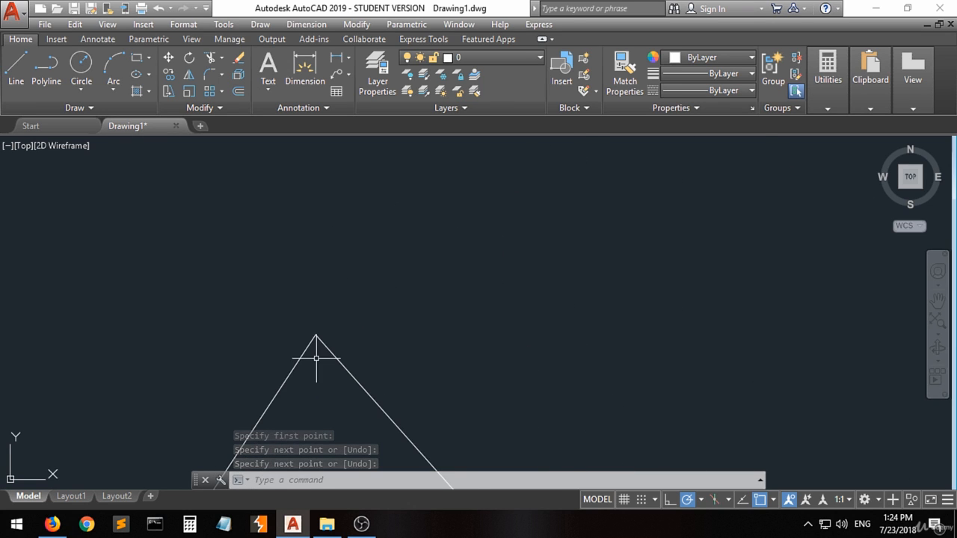
{"action": "scroll", "coordinate": [317, 358], "scroll_direction": "up", "scroll_amount": 4}
{"action": "scroll", "coordinate": [301, 324], "scroll_direction": "up", "scroll_amount": 2}
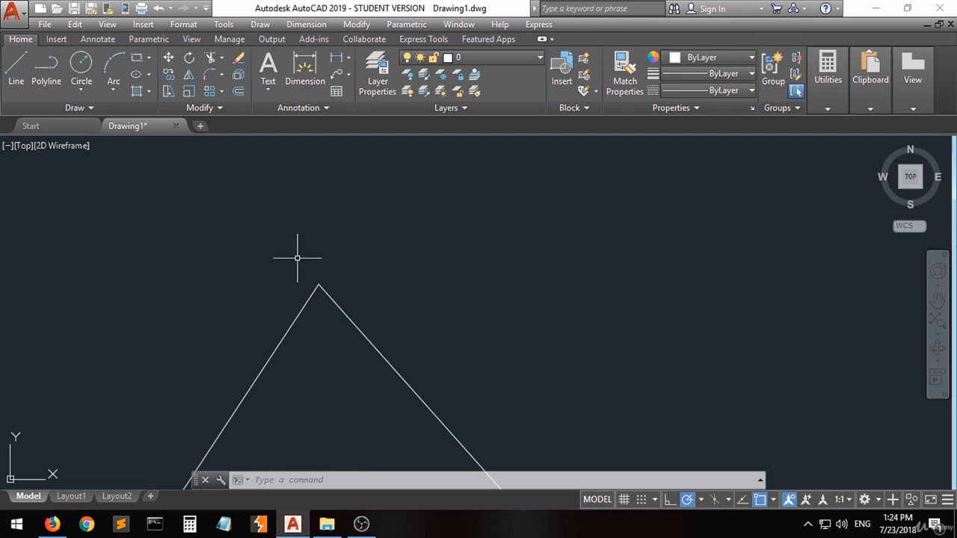
{"action": "scroll", "coordinate": [231, 224], "scroll_direction": "down", "scroll_amount": 5}
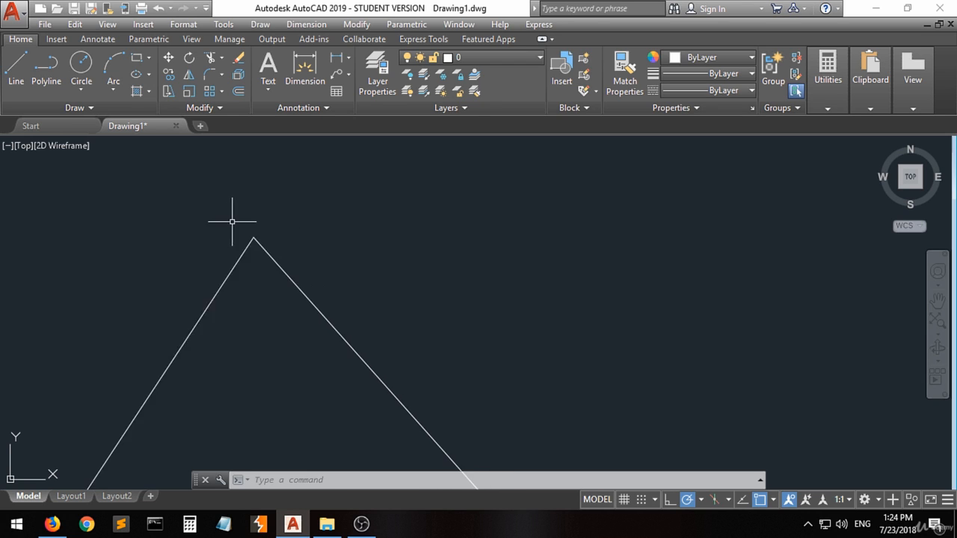
{"action": "scroll", "coordinate": [297, 226], "scroll_direction": "down", "scroll_amount": 10}
{"action": "scroll", "coordinate": [296, 228], "scroll_direction": "down", "scroll_amount": 6}
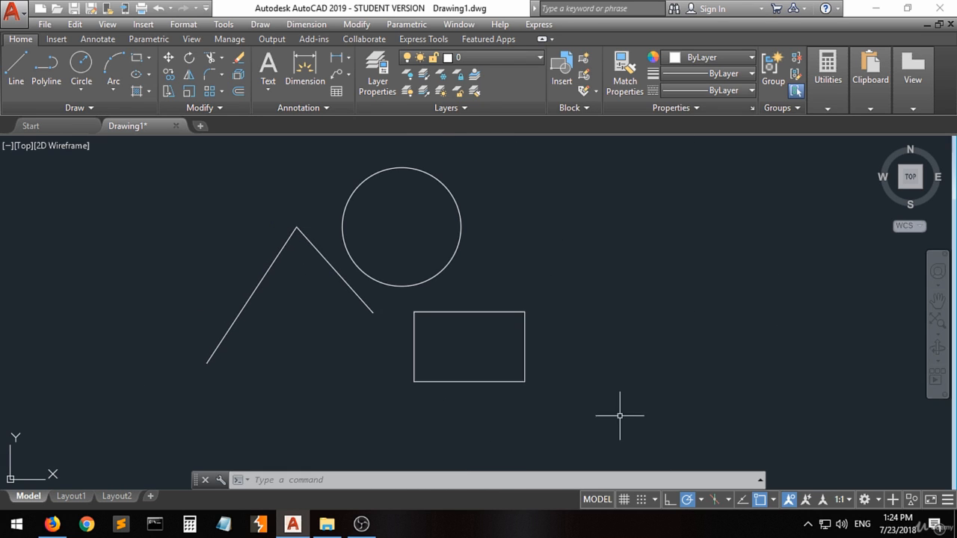
- Draw a line from the slanted line's midpoint down and right into the space beside the rectangle, and check the joint
{"action": "left_click", "coordinate": [774, 501]}
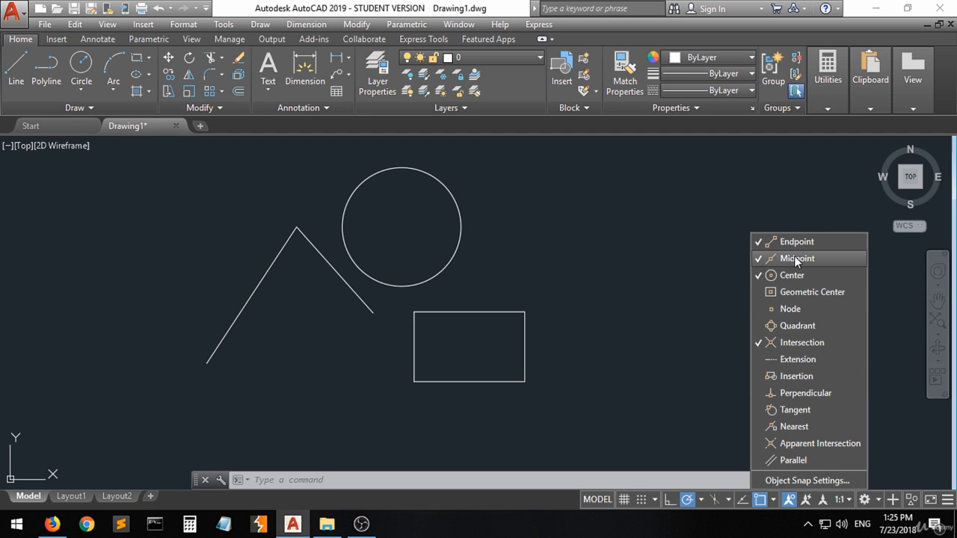
{"action": "left_click", "coordinate": [567, 263]}
{"action": "left_click", "coordinate": [15, 67]}
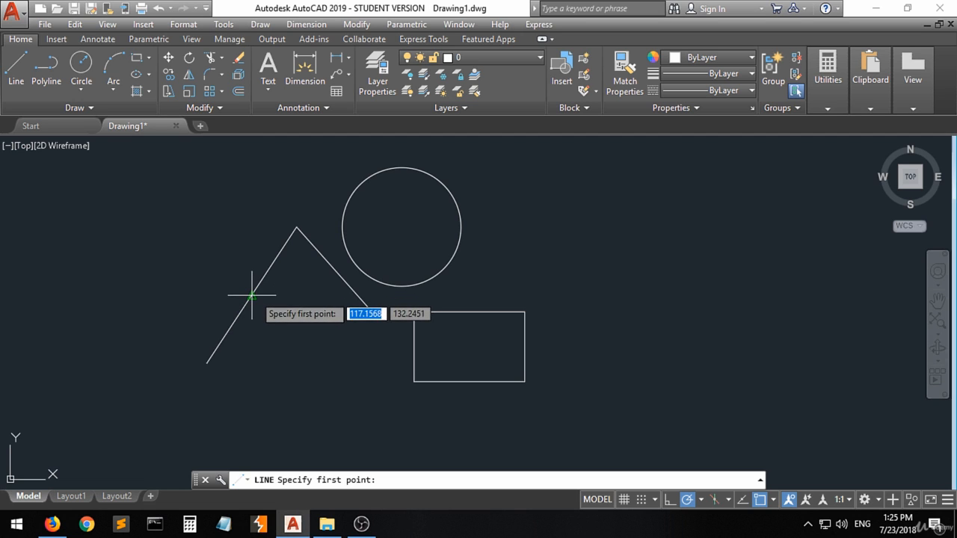
{"action": "left_click", "coordinate": [252, 296]}
{"action": "left_click", "coordinate": [344, 363]}
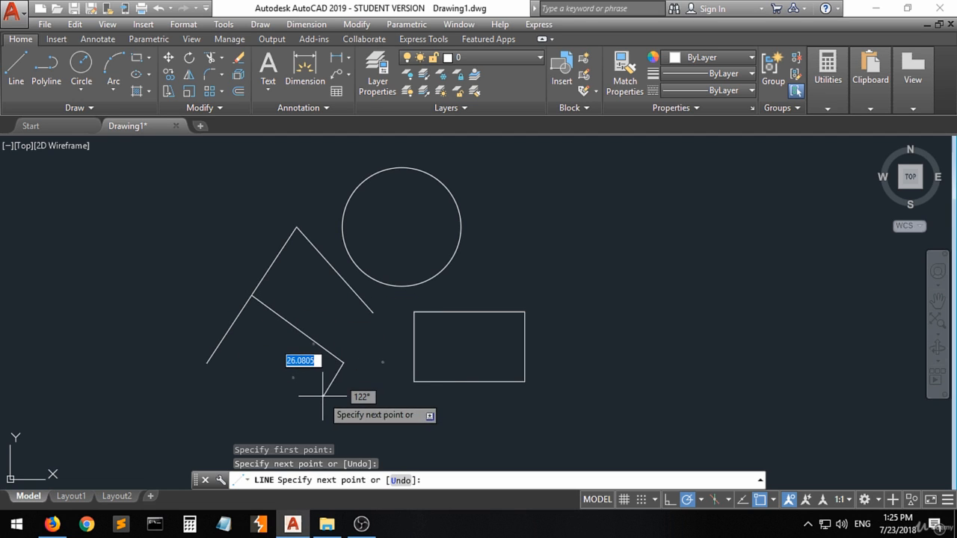
{"action": "key", "text": "Return"}
{"action": "scroll", "coordinate": [258, 300], "scroll_direction": "up", "scroll_amount": 4}
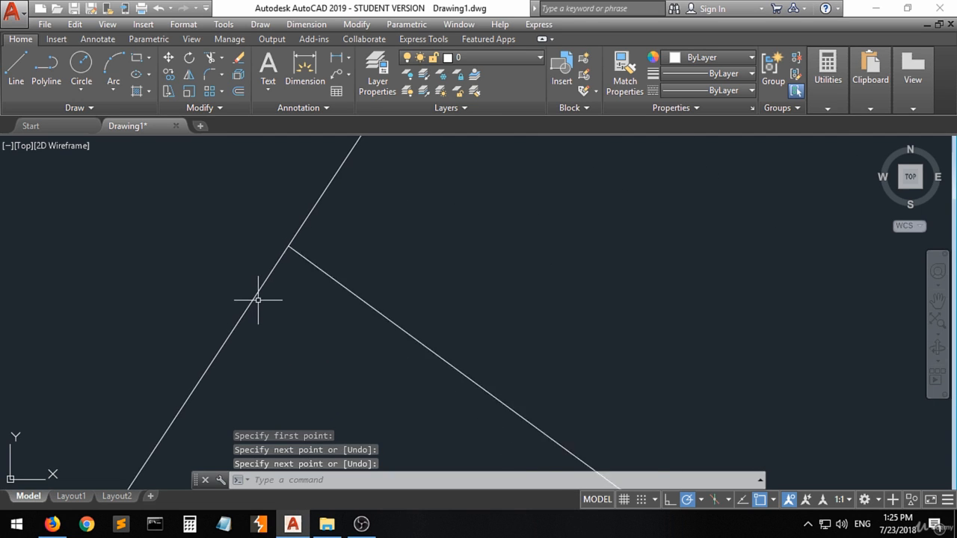
{"action": "scroll", "coordinate": [258, 299], "scroll_direction": "up", "scroll_amount": 2}
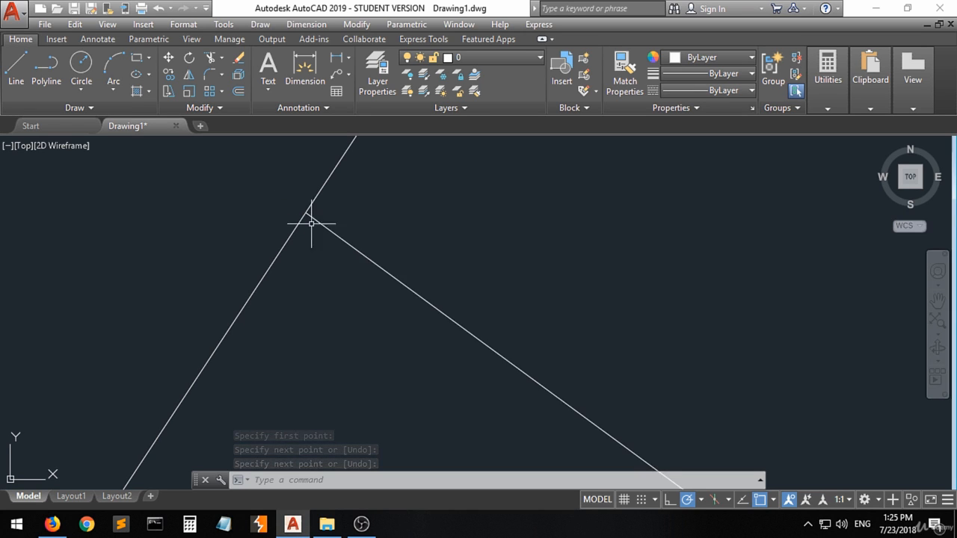
{"action": "scroll", "coordinate": [311, 222], "scroll_direction": "down", "scroll_amount": 5}
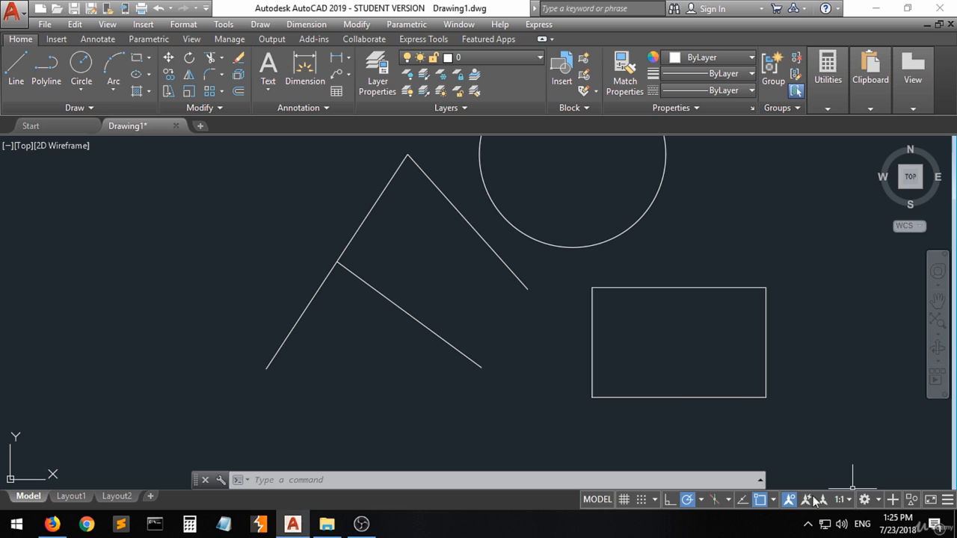
- Draw a line from the circle's center snap point to a free point outside the circle, up and to the right
{"action": "left_click", "coordinate": [772, 499]}
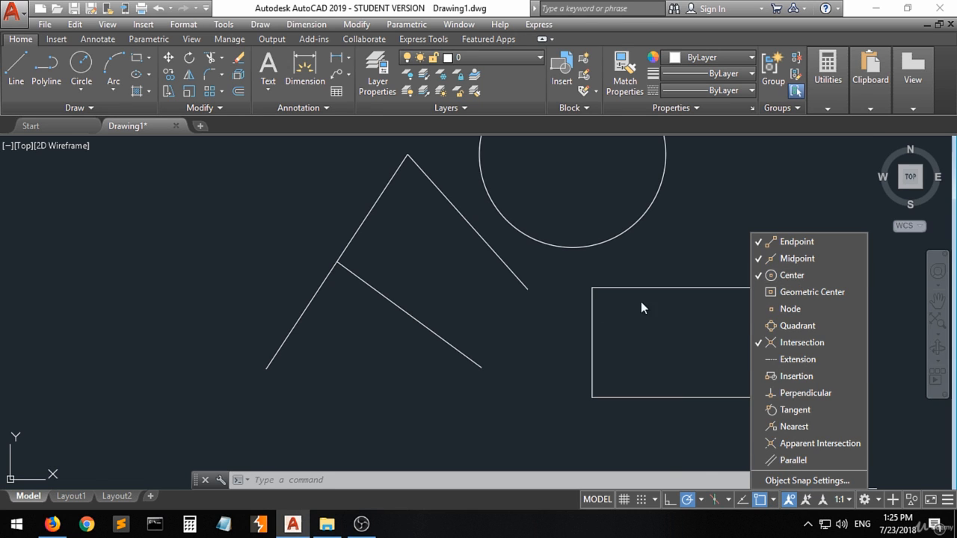
{"action": "left_click", "coordinate": [571, 284]}
{"action": "scroll", "coordinate": [322, 360], "scroll_direction": "down", "scroll_amount": 4}
{"action": "scroll", "coordinate": [377, 340], "scroll_direction": "up", "scroll_amount": 5}
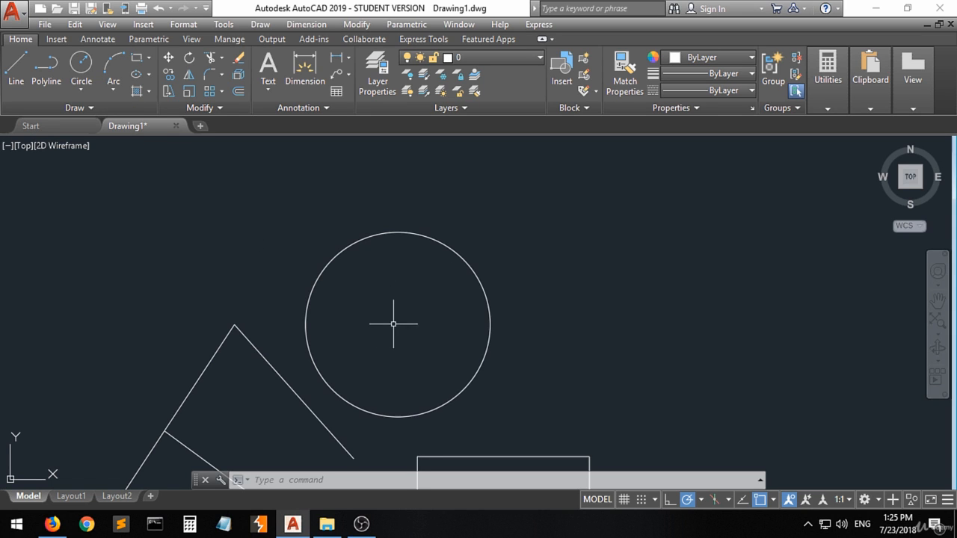
{"action": "left_click", "coordinate": [15, 65]}
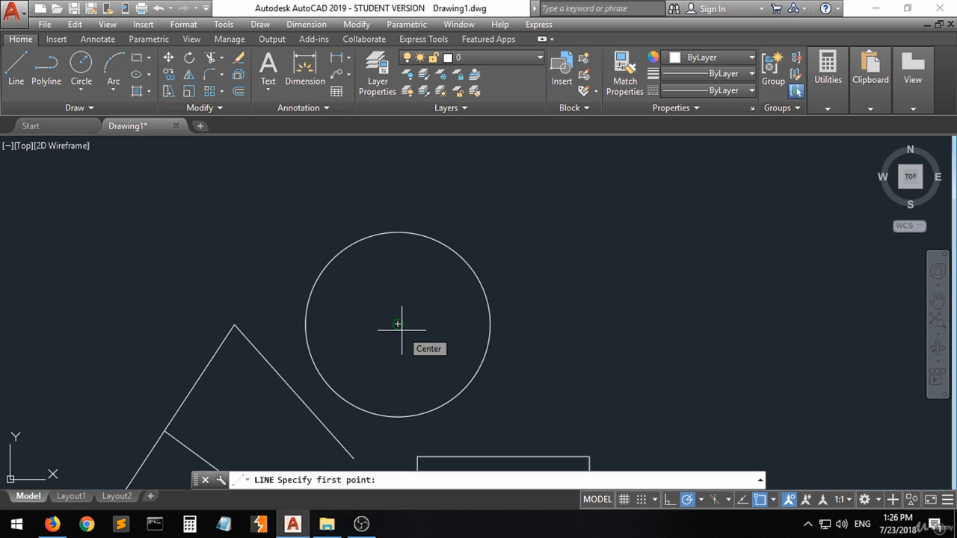
{"action": "left_click", "coordinate": [402, 329]}
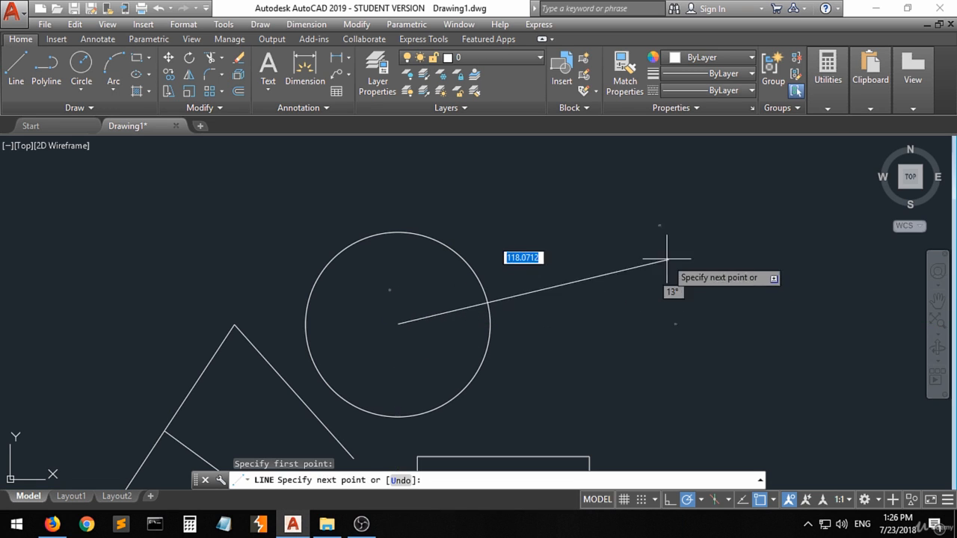
{"action": "left_click", "coordinate": [629, 223]}
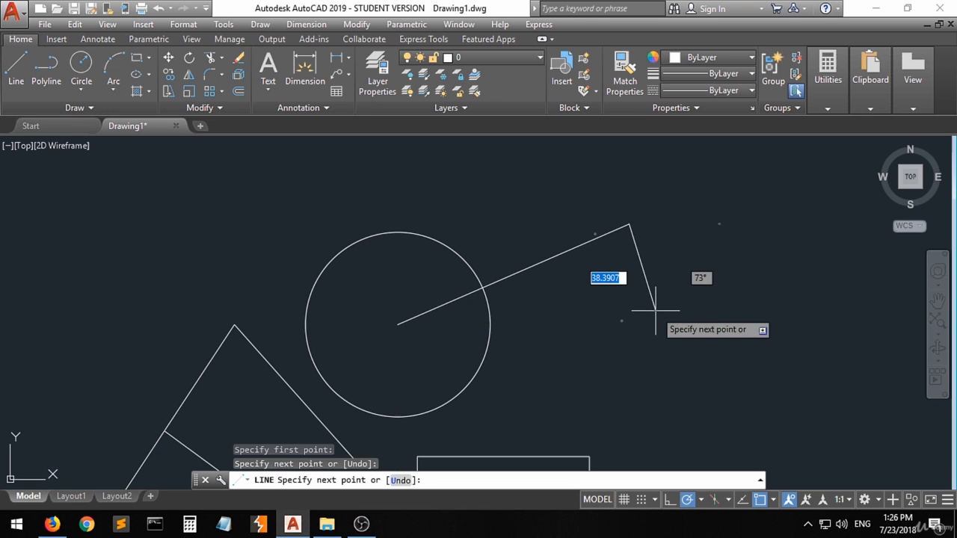
{"action": "key", "text": "Return"}
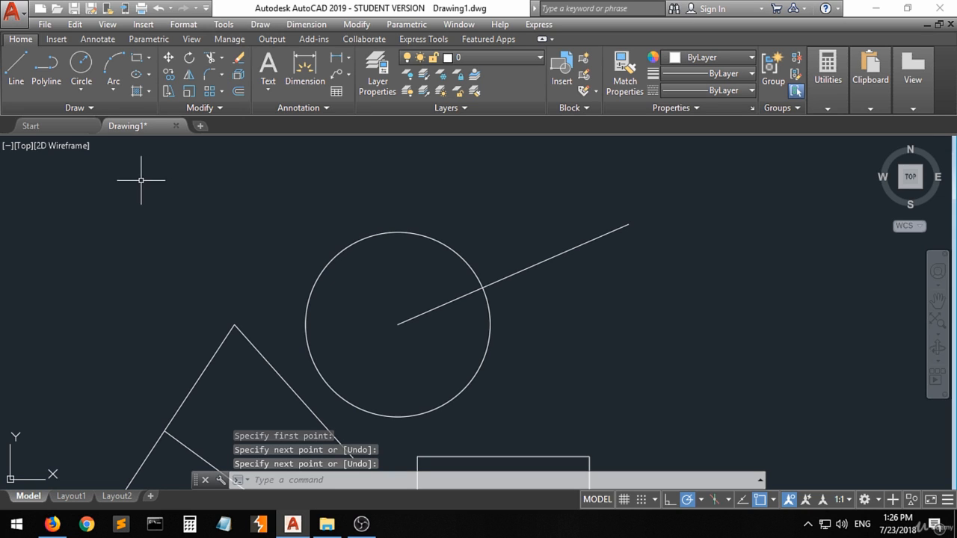
- Draw a smaller concentric circle with a radius of about 18.7 mm, snapped to the existing circle's center
{"action": "left_click", "coordinate": [80, 66]}
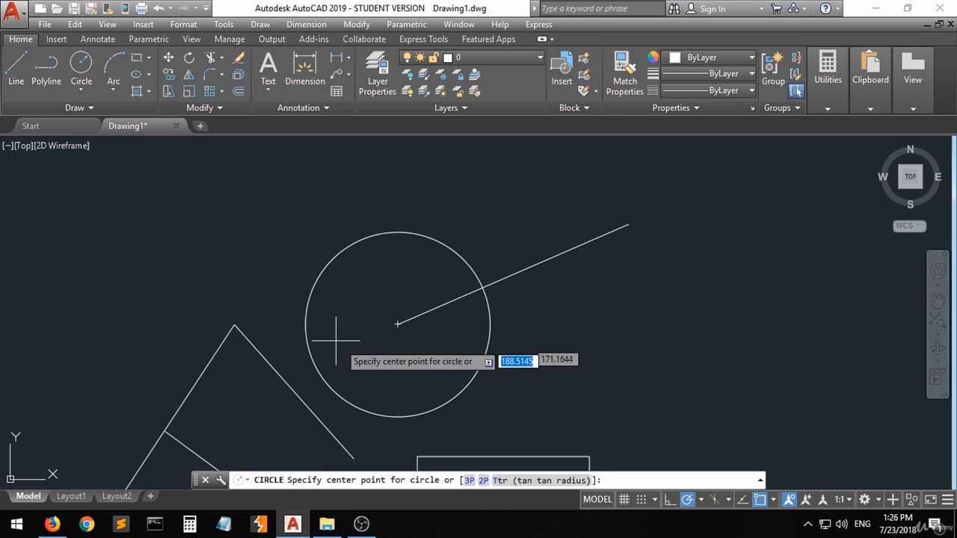
{"action": "left_click", "coordinate": [397, 325]}
{"action": "left_click", "coordinate": [433, 351]}
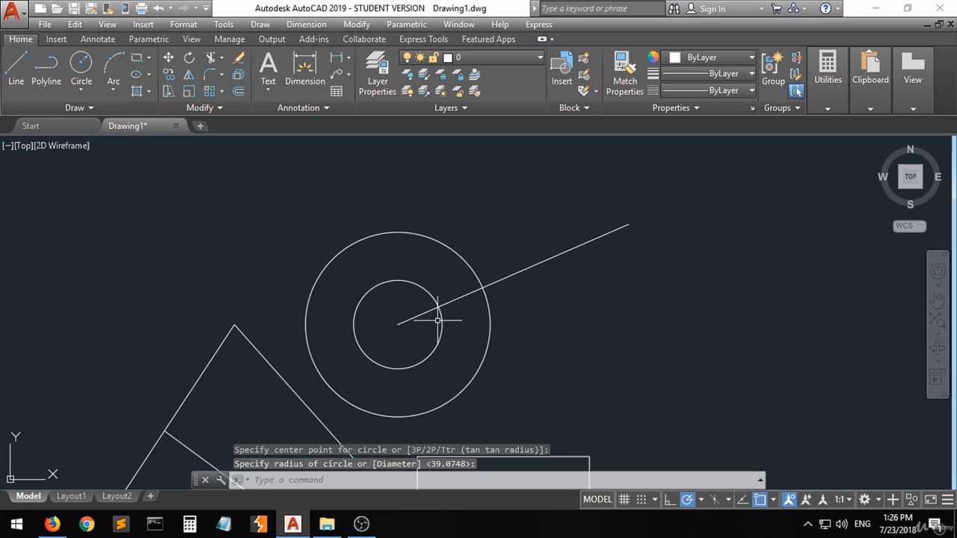
- Enable the Geometric Center object snap mode
{"action": "scroll", "coordinate": [294, 269], "scroll_direction": "down", "scroll_amount": 4}
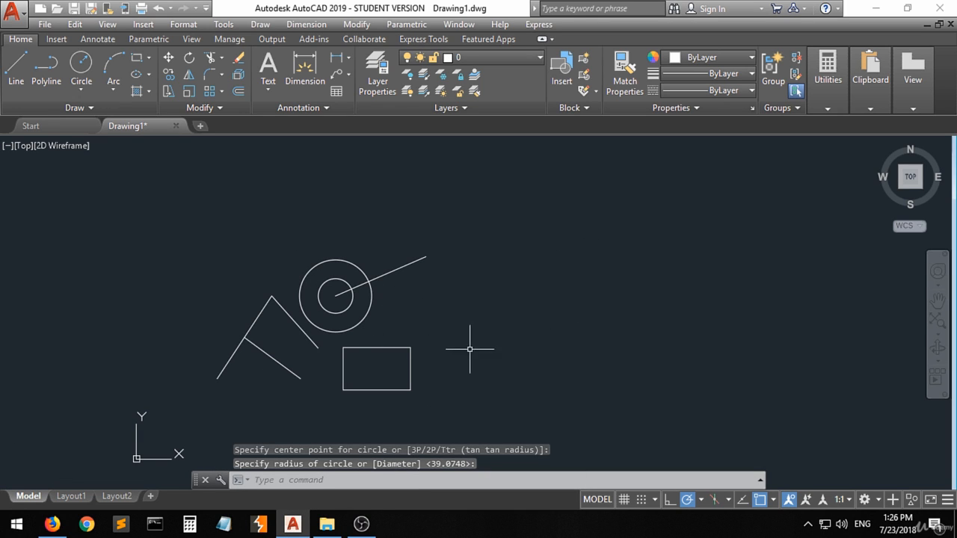
{"action": "left_click", "coordinate": [774, 501]}
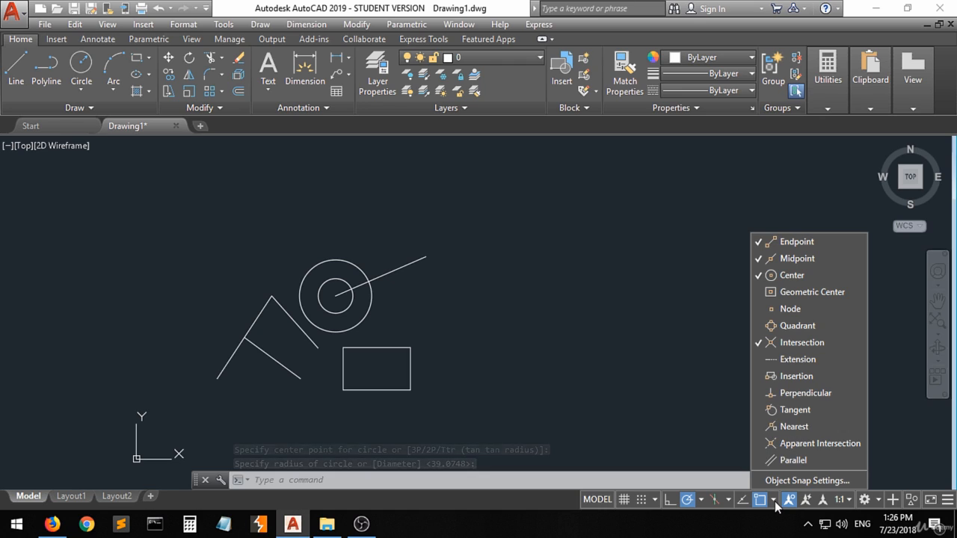
{"action": "left_click", "coordinate": [837, 294]}
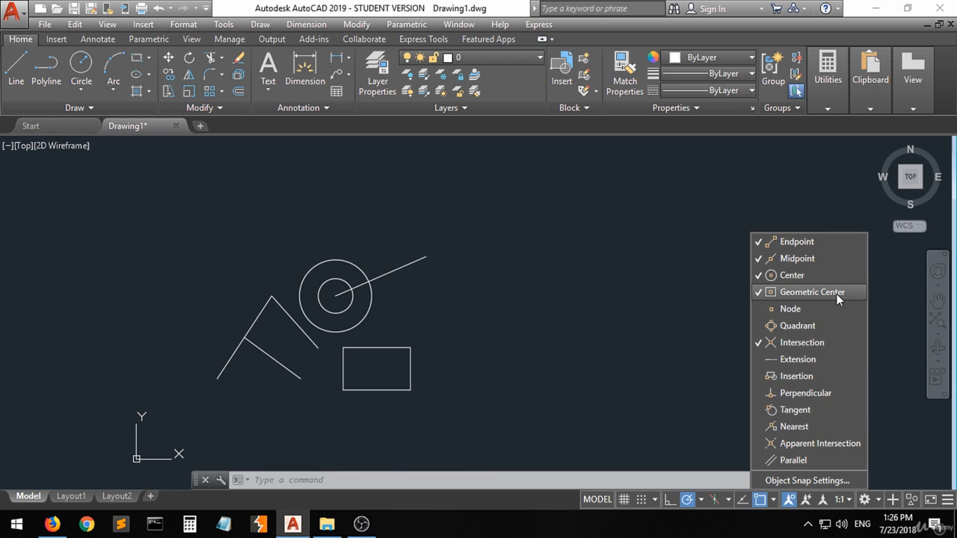
{"action": "left_click", "coordinate": [609, 359]}
- Draw a line from the rectangle's geometric center to a free point beyond its right side, slightly above its top edge
{"action": "scroll", "coordinate": [364, 388], "scroll_direction": "up", "scroll_amount": 5}
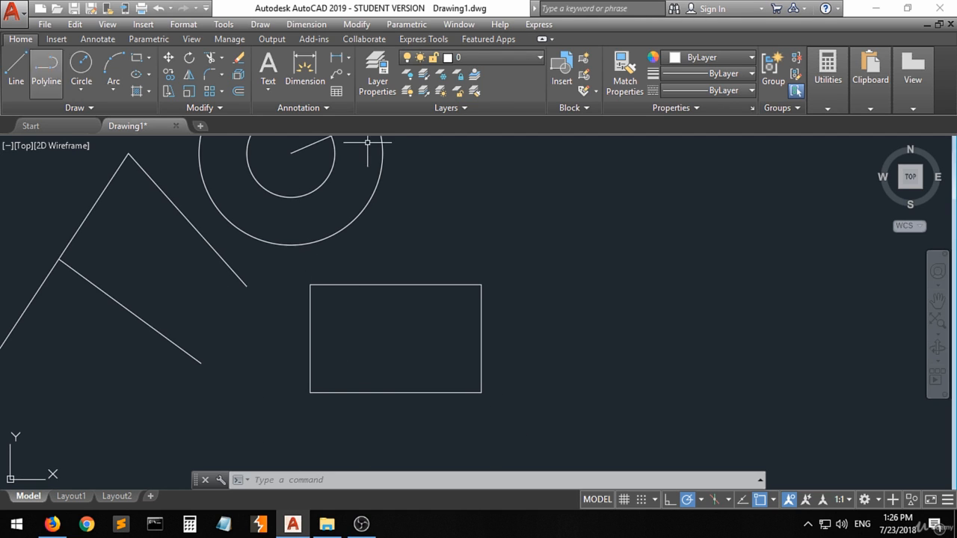
{"action": "left_click", "coordinate": [16, 68]}
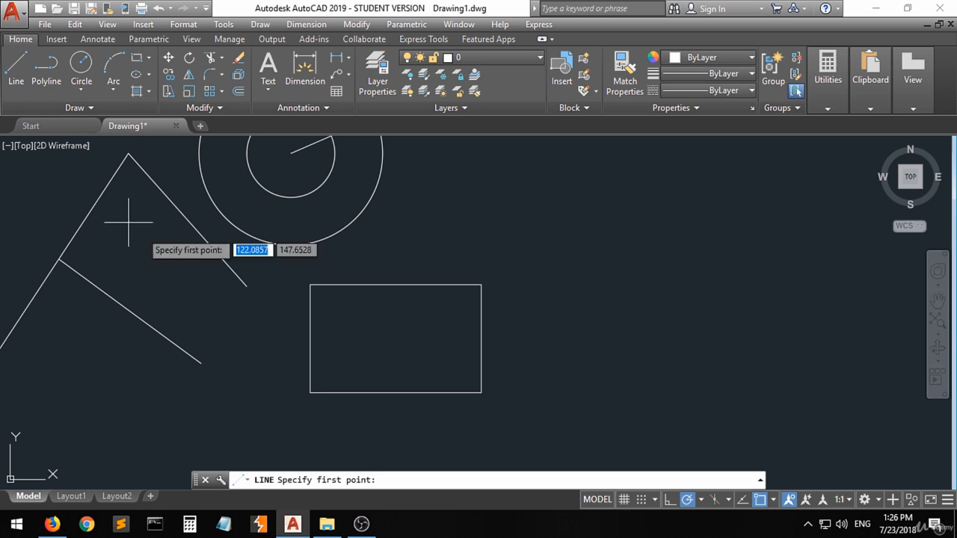
{"action": "left_click", "coordinate": [396, 339]}
{"action": "left_click", "coordinate": [603, 271]}
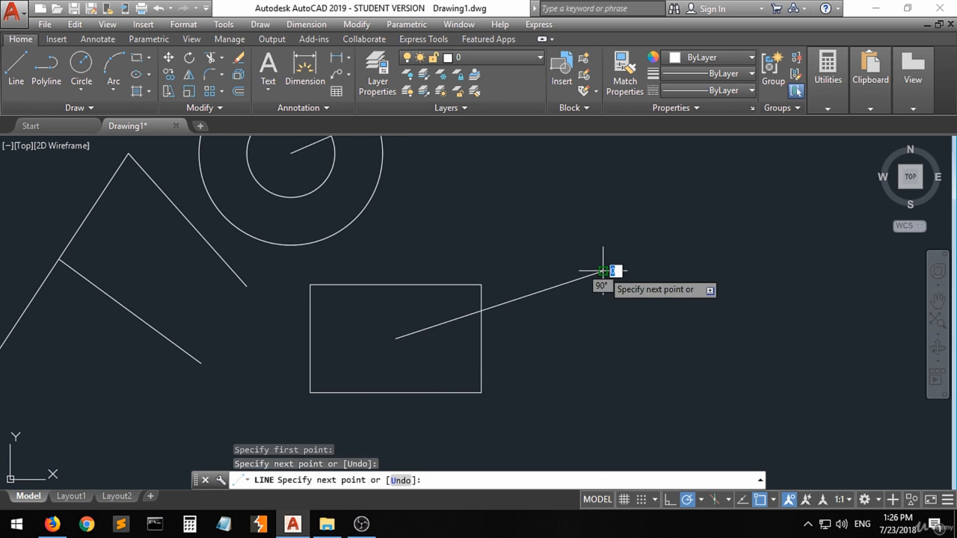
{"action": "key", "text": "Return"}
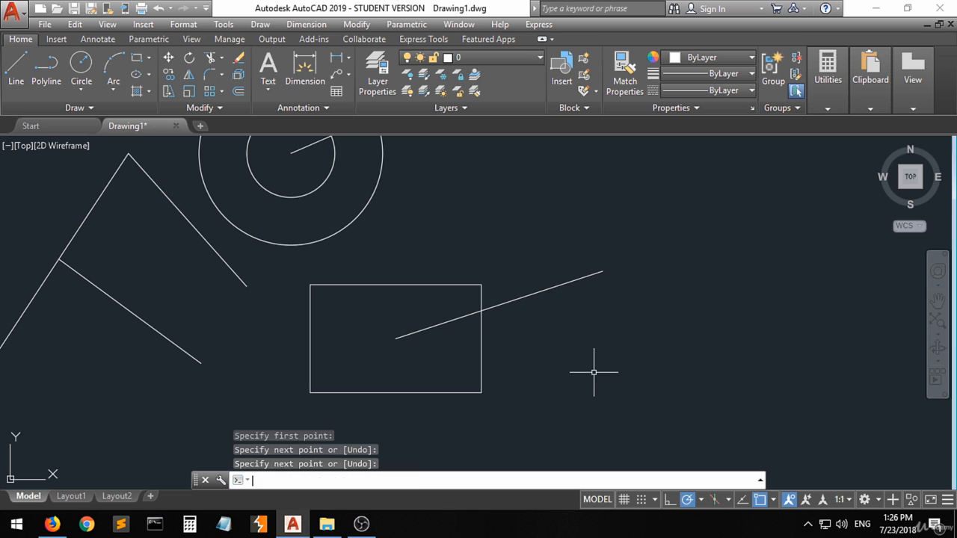
- Draw a small circle inside the rectangle, centered on the rectangle's geometric center
{"action": "left_click", "coordinate": [80, 67]}
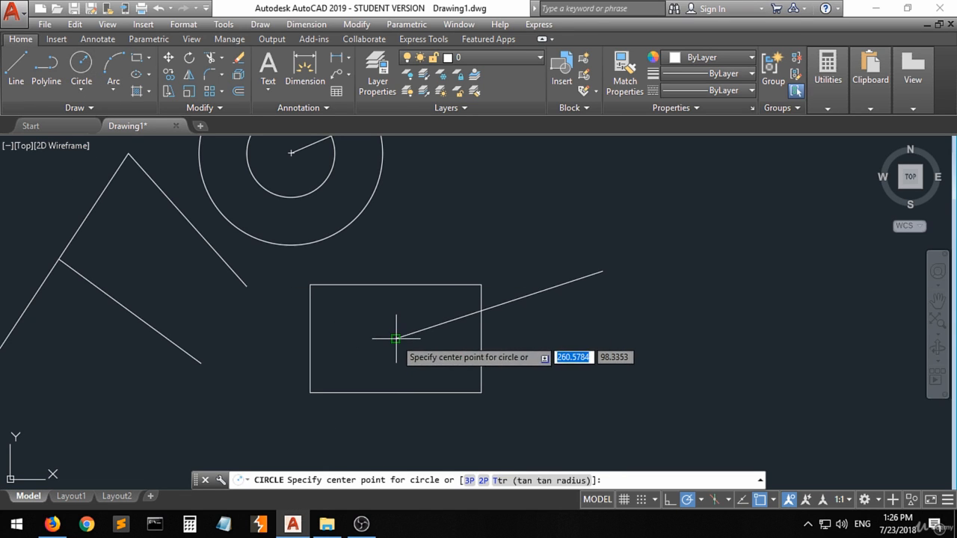
{"action": "left_click", "coordinate": [397, 339]}
{"action": "left_click", "coordinate": [428, 356]}
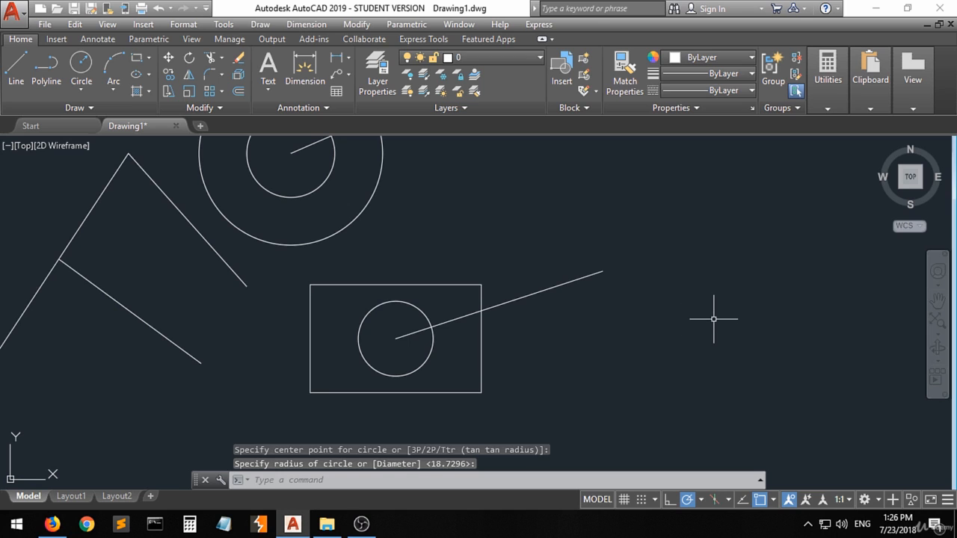
{"action": "key", "text": "Return"}
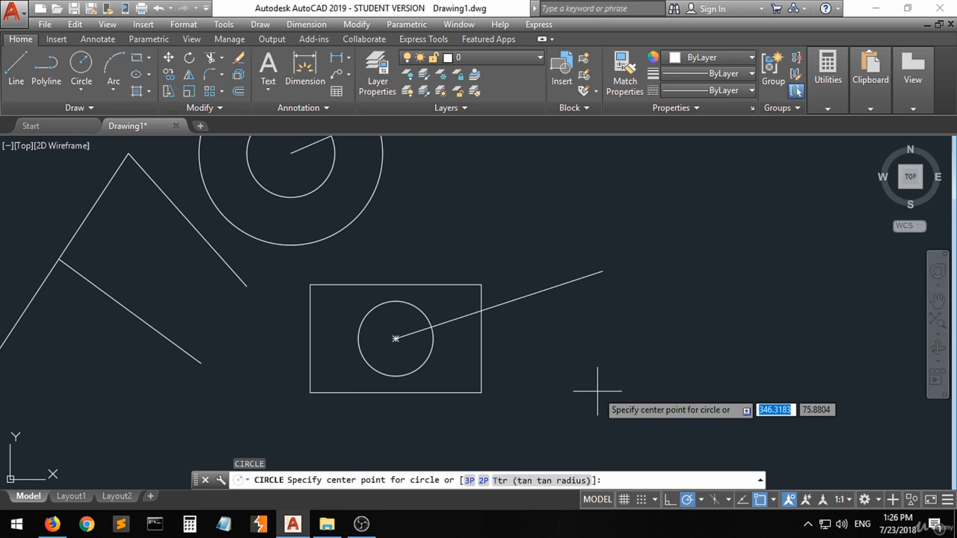
{"action": "key", "text": "Escape"}
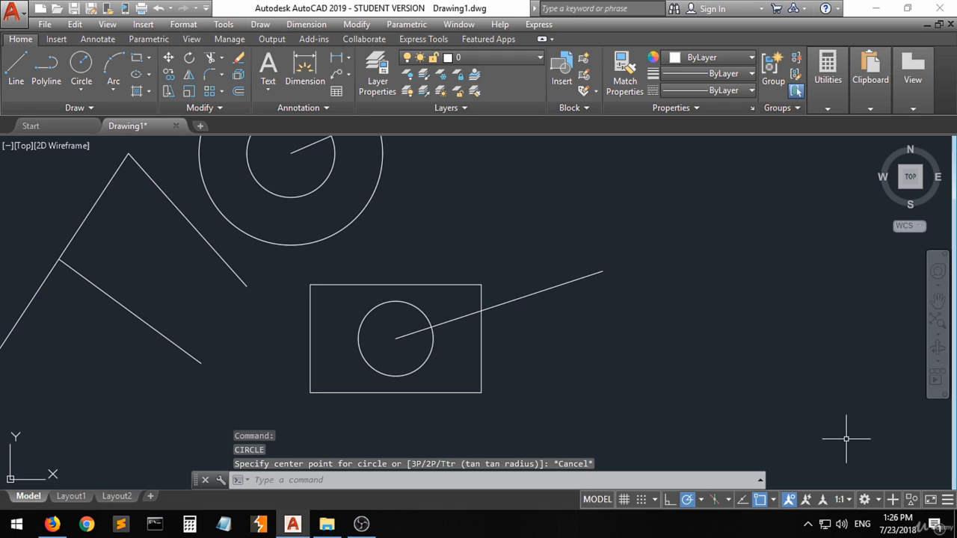
- Enable the Quadrant object snap mode
{"action": "left_click", "coordinate": [773, 501]}
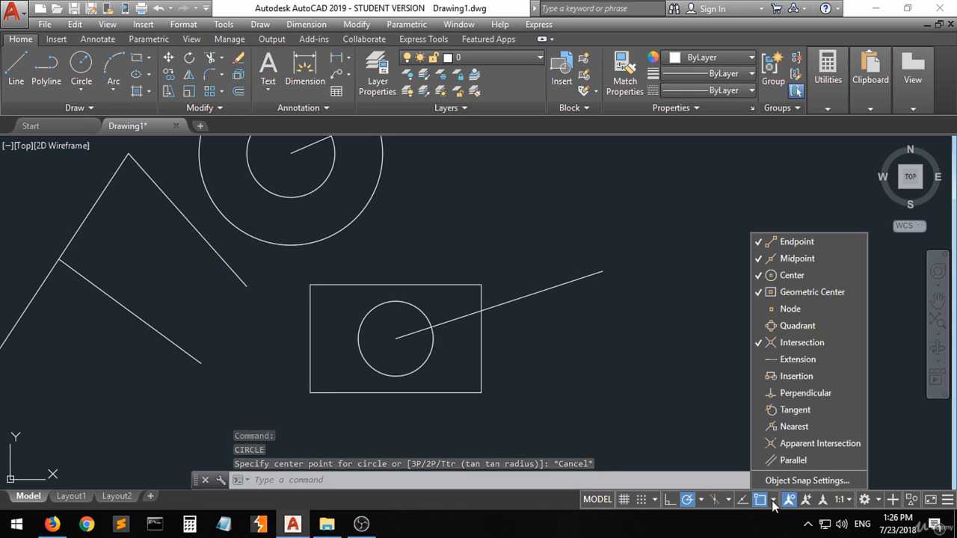
{"action": "left_click", "coordinate": [793, 326]}
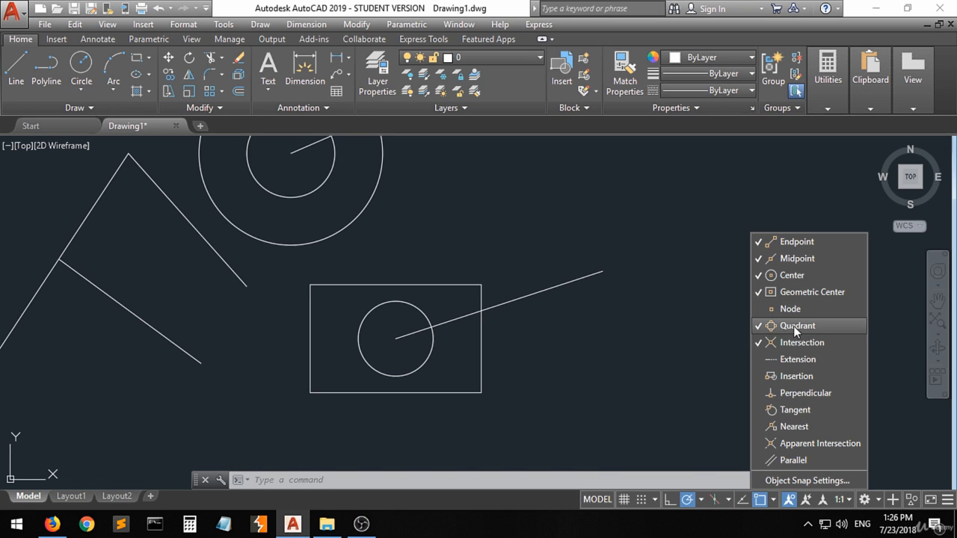
{"action": "left_click", "coordinate": [642, 378]}
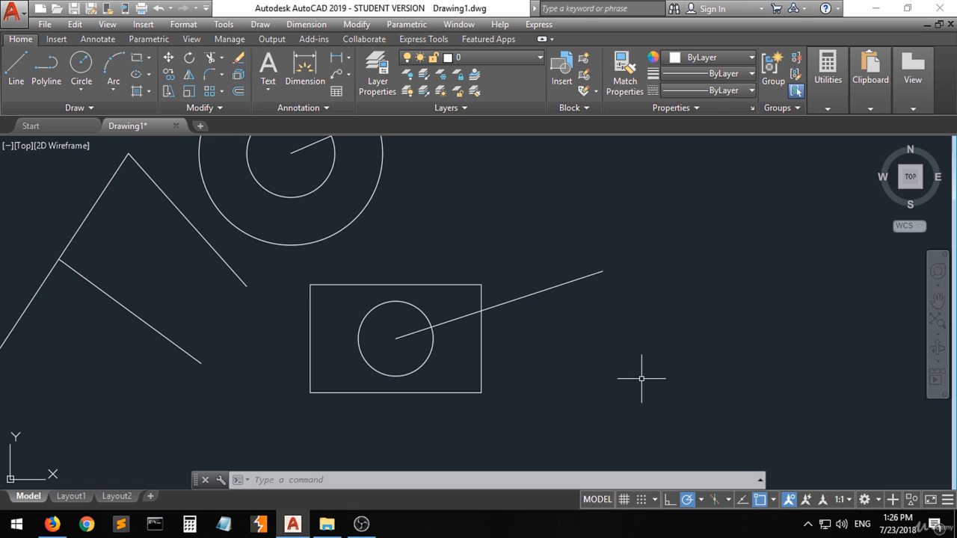
- Draw a short line from the larger circle's top quadrant to a free point slightly up and to the right
{"action": "scroll", "coordinate": [553, 387], "scroll_direction": "down", "scroll_amount": 2}
{"action": "scroll", "coordinate": [345, 205], "scroll_direction": "up", "scroll_amount": 2}
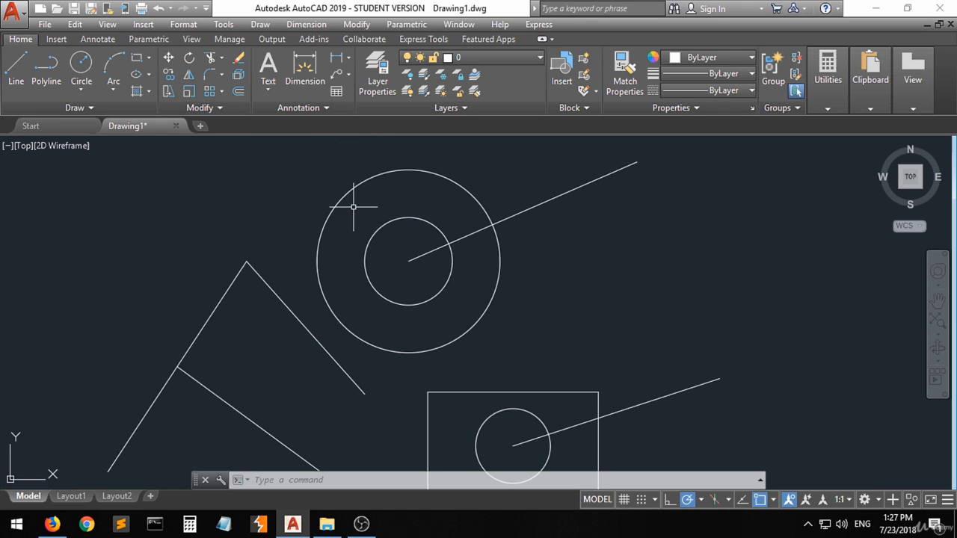
{"action": "left_click", "coordinate": [15, 66]}
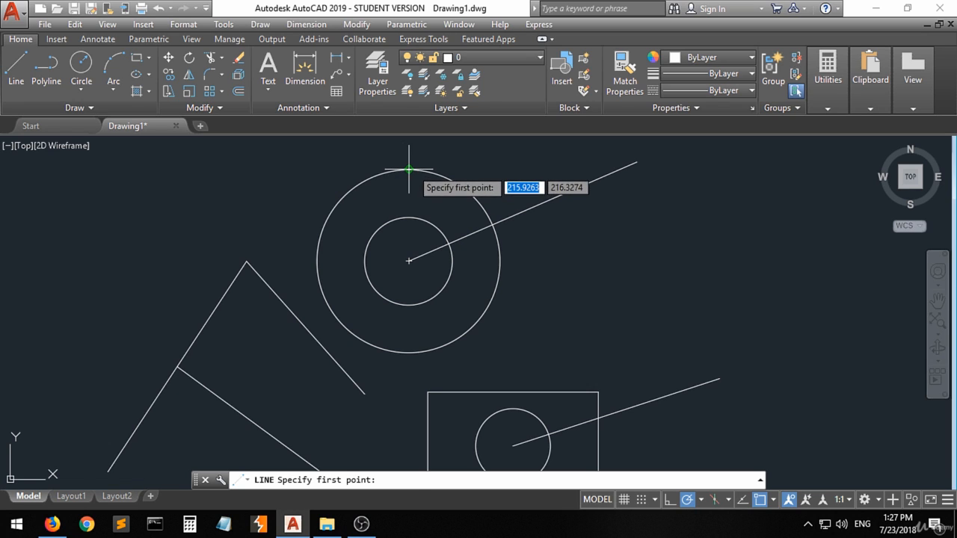
{"action": "left_click", "coordinate": [409, 169]}
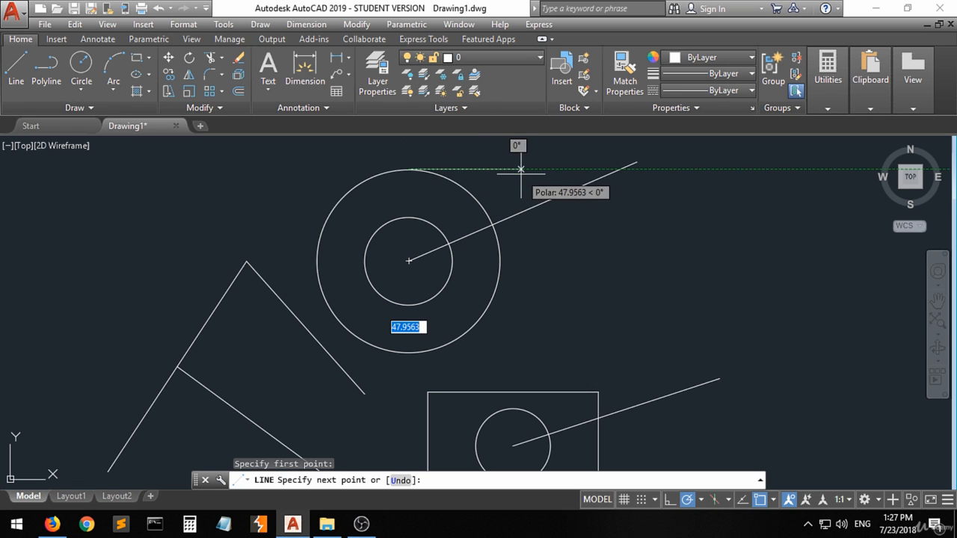
{"action": "left_click", "coordinate": [449, 151]}
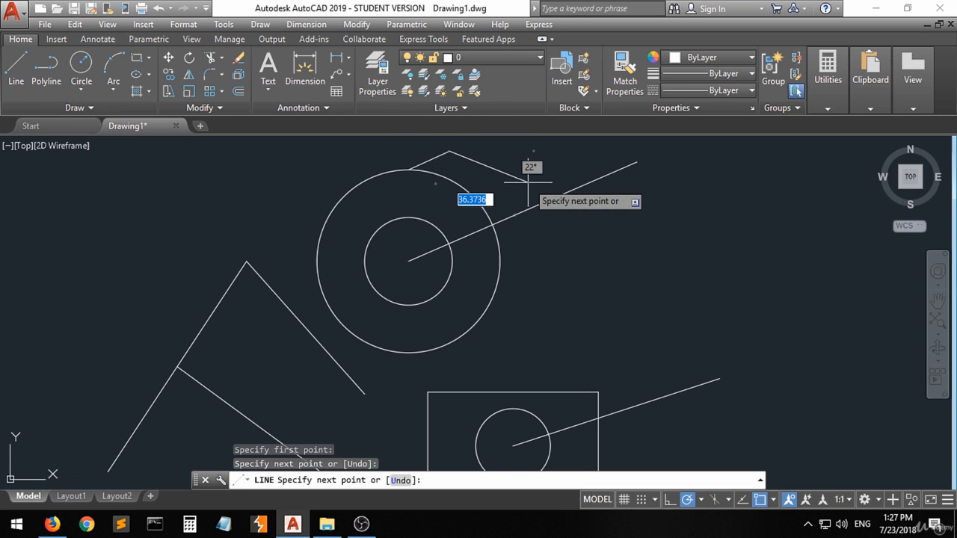
{"action": "key", "text": "Return"}
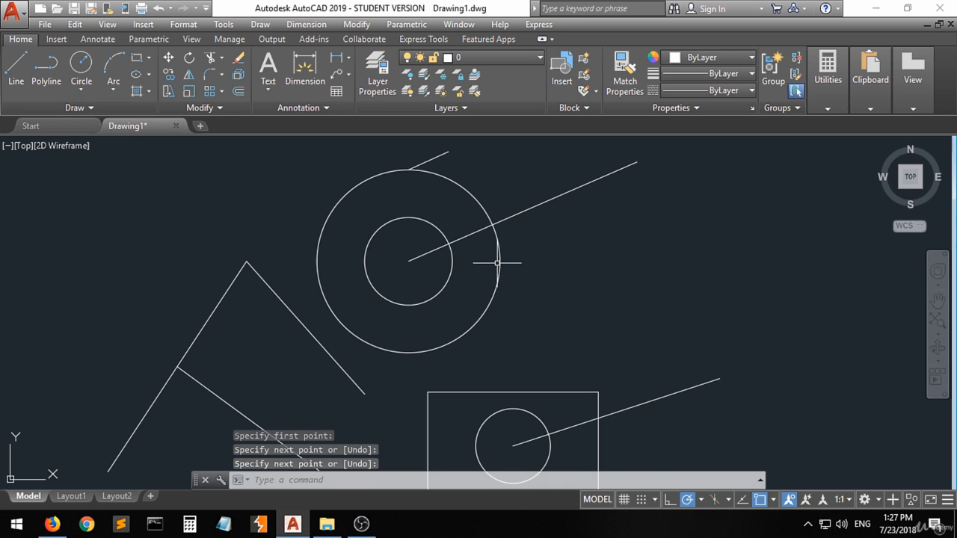
- Draw a line from the intersection of the larger circle and its center line to a free point farther right and slightly lower
{"action": "left_click", "coordinate": [16, 66]}
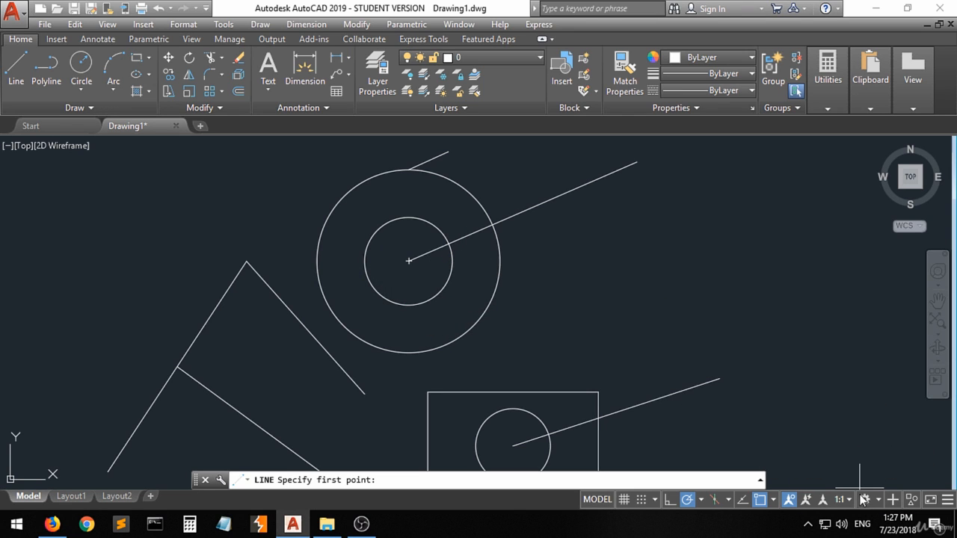
{"action": "left_click", "coordinate": [772, 500]}
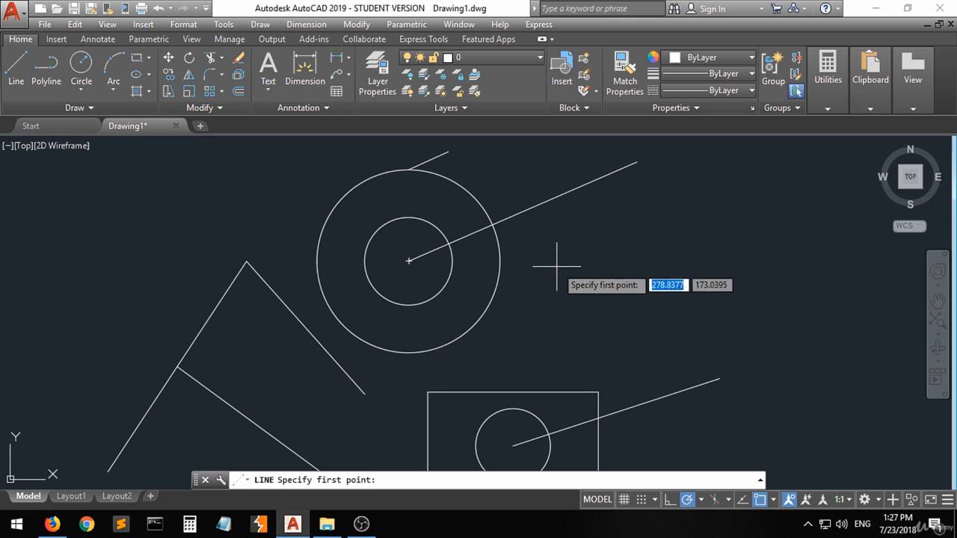
{"action": "left_click", "coordinate": [492, 224]}
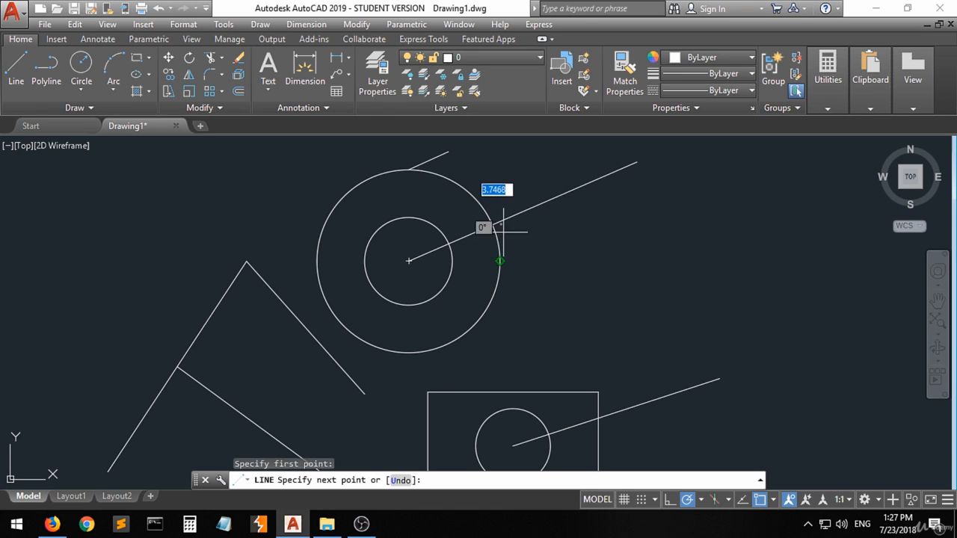
{"action": "left_click", "coordinate": [687, 270]}
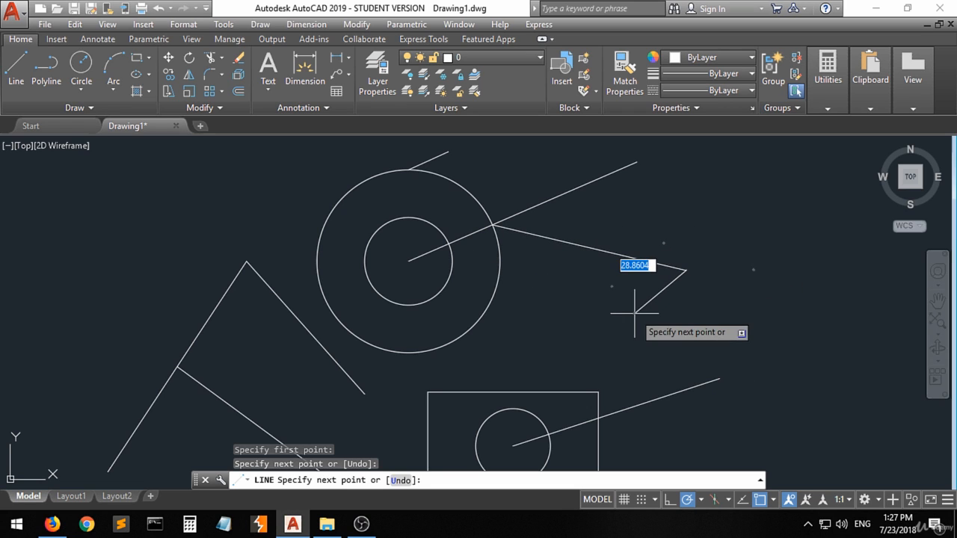
{"action": "key", "text": "Escape"}
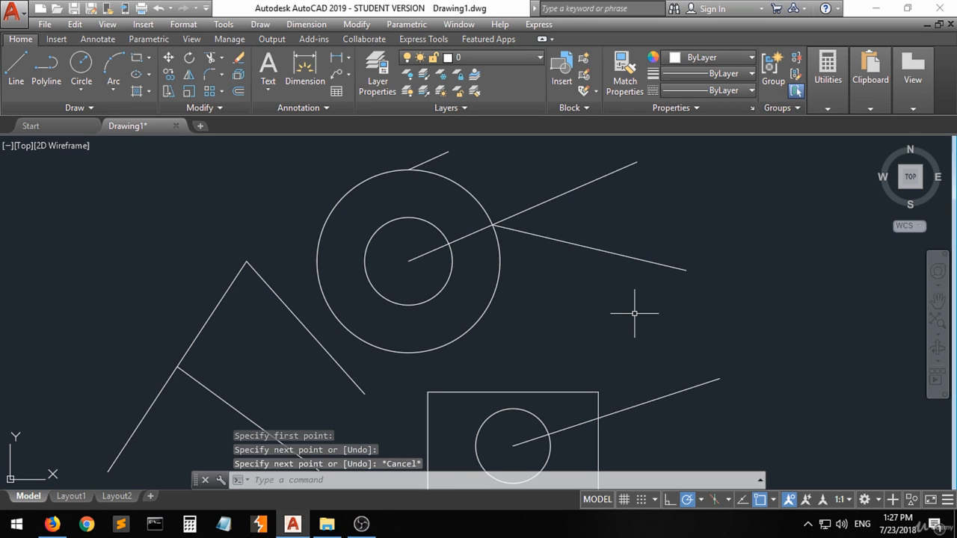
- Enable the Extension object snap and draw a line from the free end of the descending line, continuing along its extension path
{"action": "left_click", "coordinate": [774, 500]}
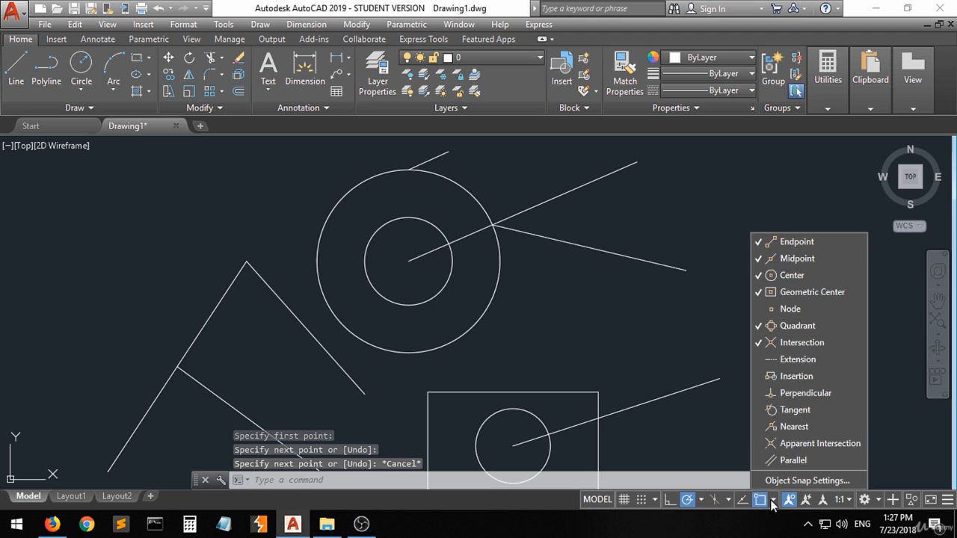
{"action": "left_click", "coordinate": [811, 364]}
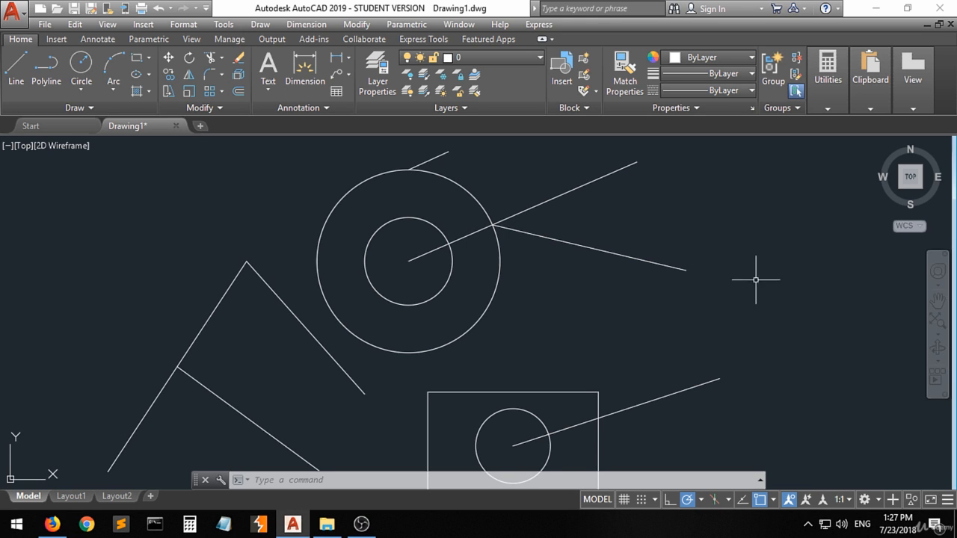
{"action": "left_click", "coordinate": [16, 66]}
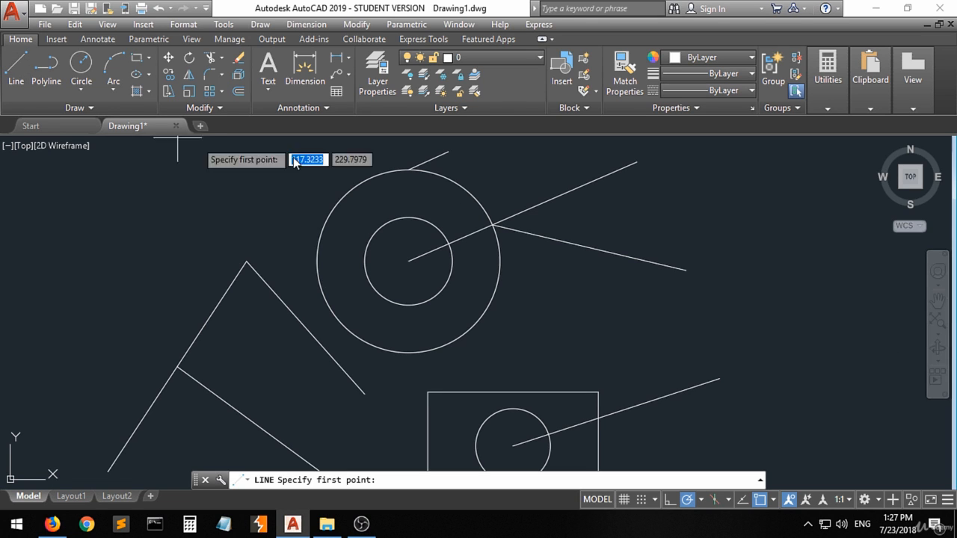
{"action": "left_click", "coordinate": [687, 269]}
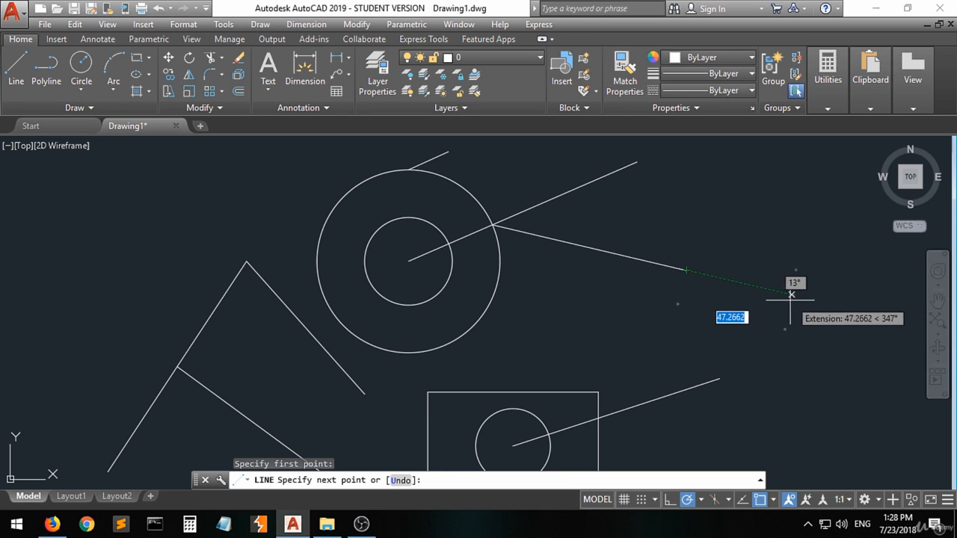
{"action": "left_click", "coordinate": [865, 311]}
{"action": "key", "text": "Return"}
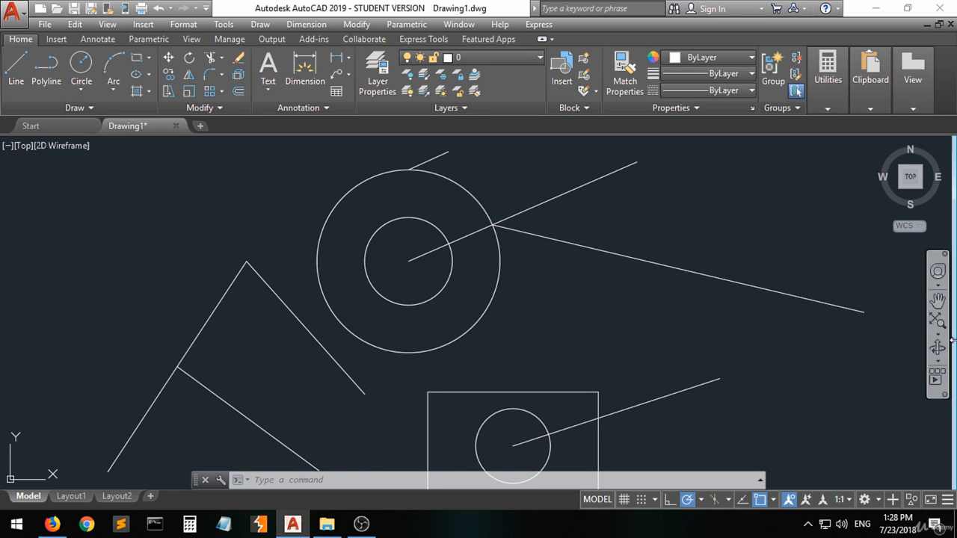
- Disable the Geometric Center and Quadrant object snap modes
{"action": "left_click", "coordinate": [773, 501]}
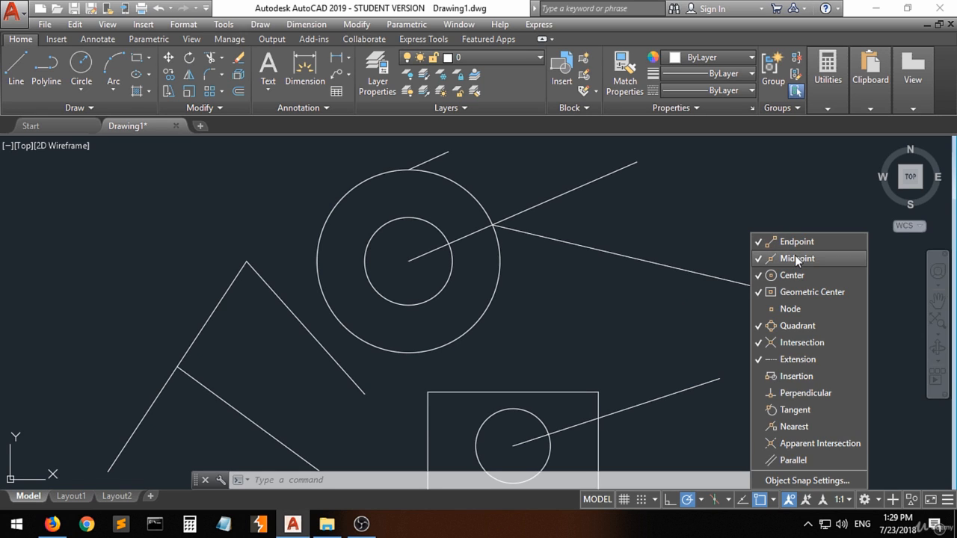
{"action": "left_click", "coordinate": [794, 294]}
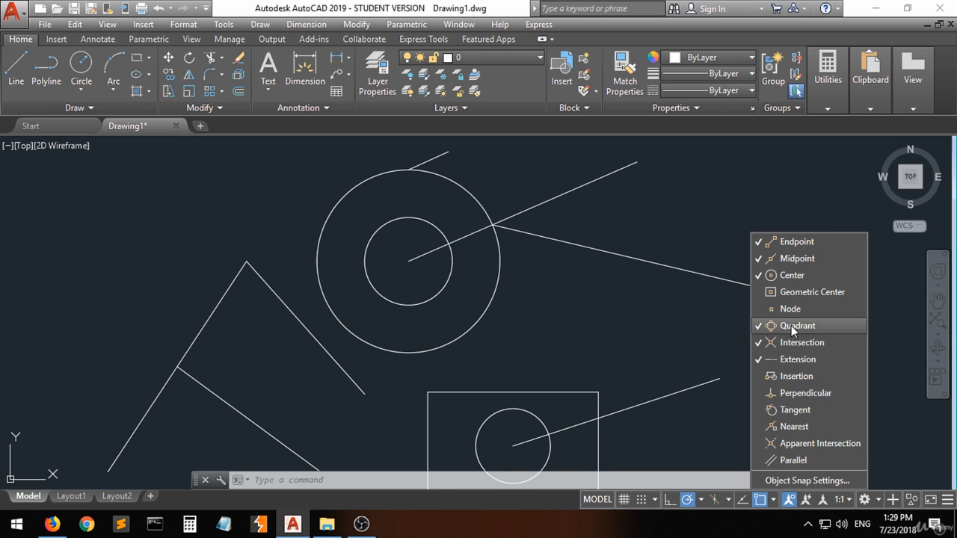
{"action": "left_click", "coordinate": [791, 325]}
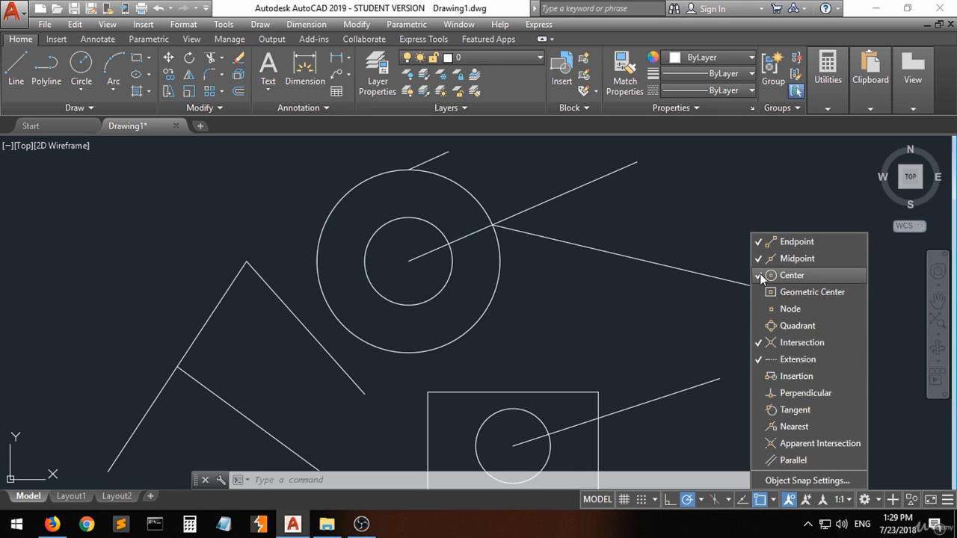
{"action": "left_click", "coordinate": [757, 360]}
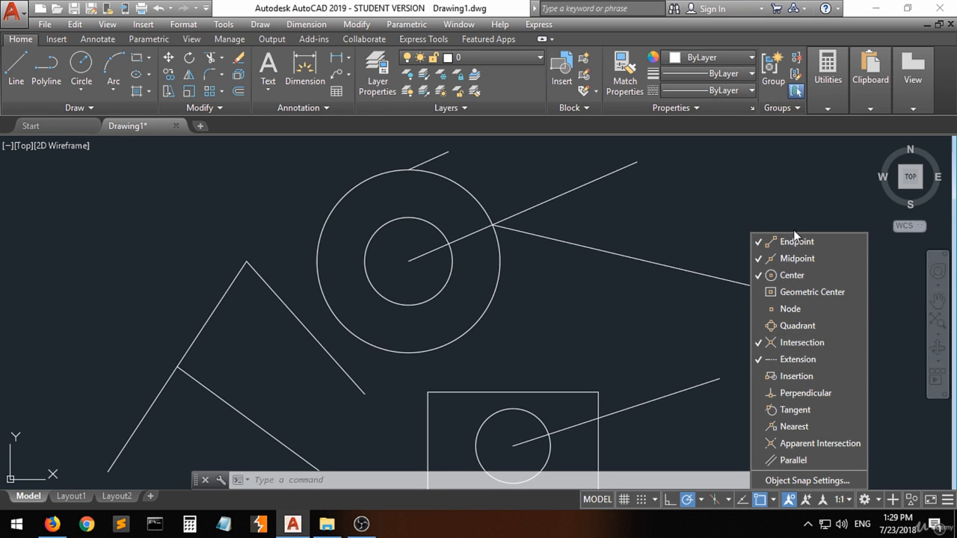
{"action": "left_click", "coordinate": [776, 504]}
{"action": "scroll", "coordinate": [541, 297], "scroll_direction": "down", "scroll_amount": 2}
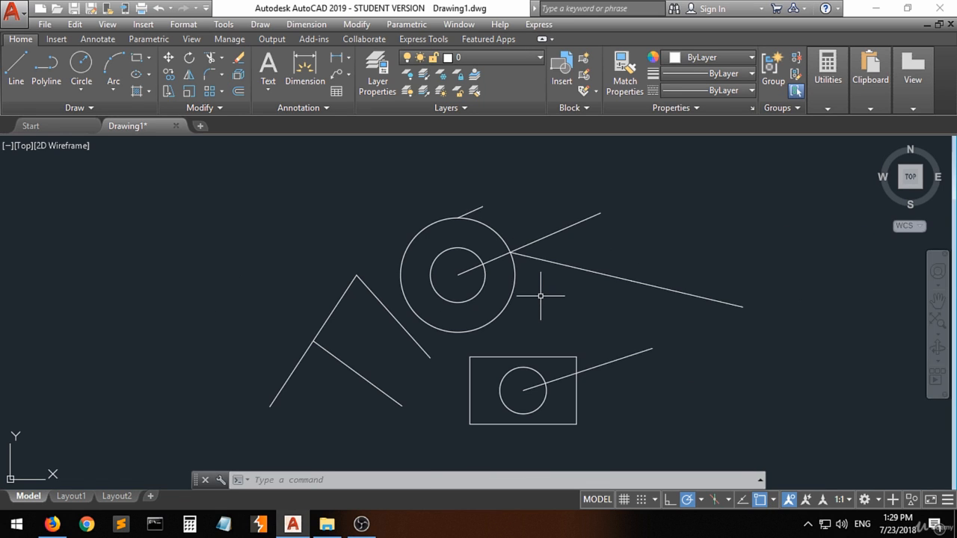